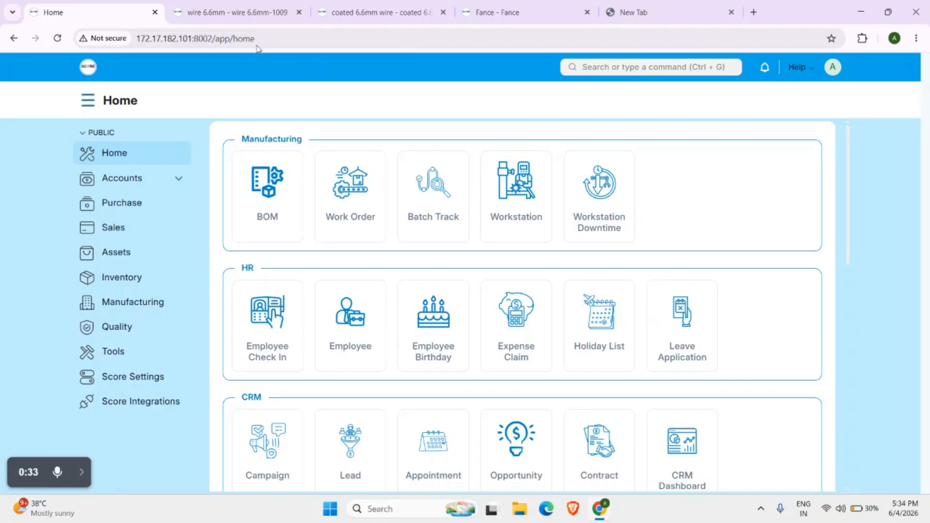
- Review the details of the wire 6.6mm, coated 6.6mm wire and Fance items, including the coated wire's manufacturing settings
{"action": "left_click", "coordinate": [233, 18]}
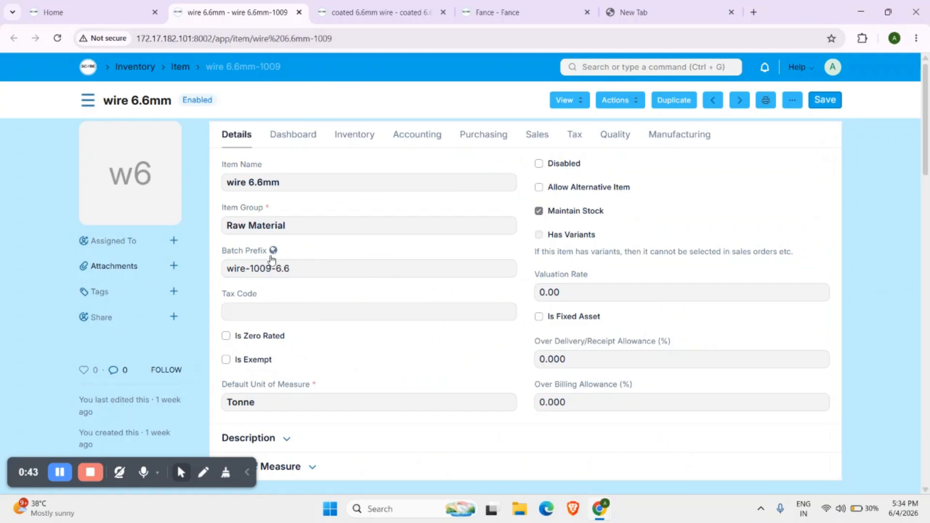
{"action": "left_click", "coordinate": [231, 229]}
{"action": "left_click", "coordinate": [356, 14]}
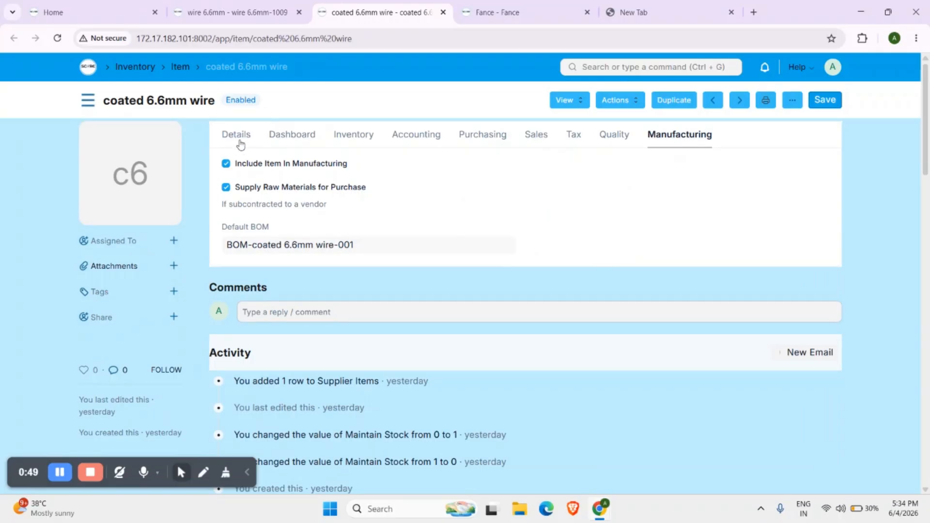
{"action": "left_click", "coordinate": [239, 142]}
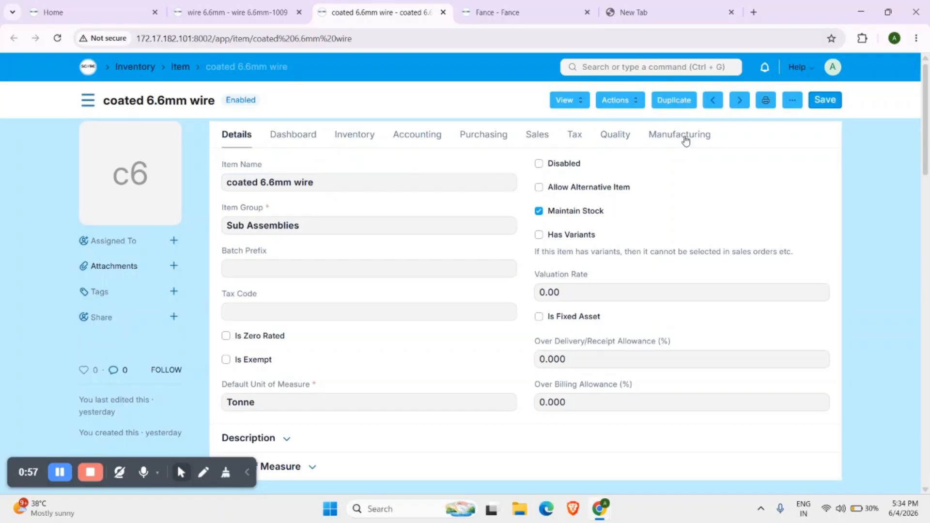
{"action": "left_click", "coordinate": [684, 139]}
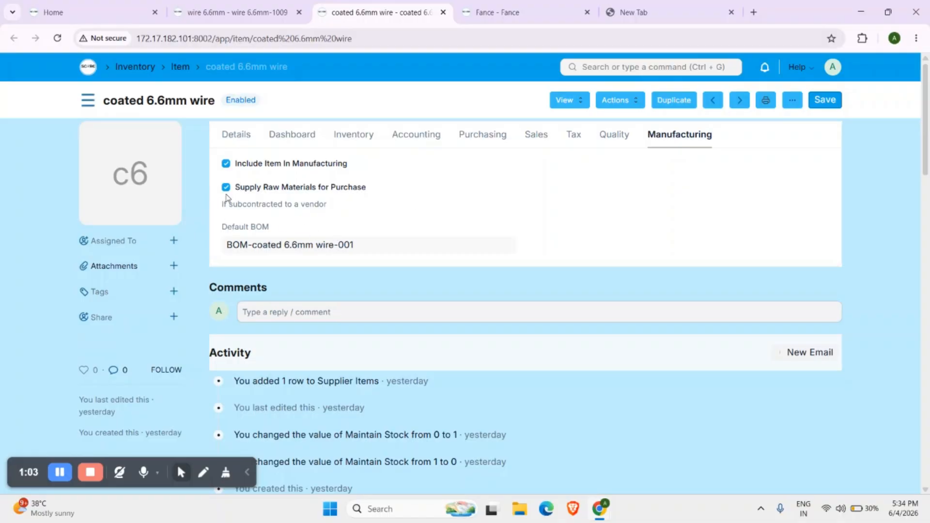
{"action": "left_click", "coordinate": [236, 135]}
{"action": "left_click", "coordinate": [514, 13]}
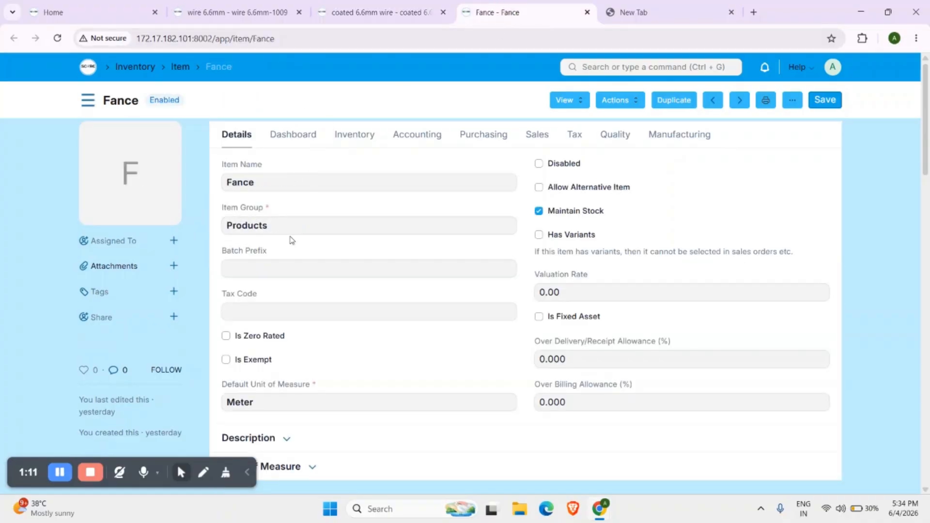
- Create a new BOM with coated 6.6mm wire as the item to be manufactured
{"action": "left_click", "coordinate": [81, 4]}
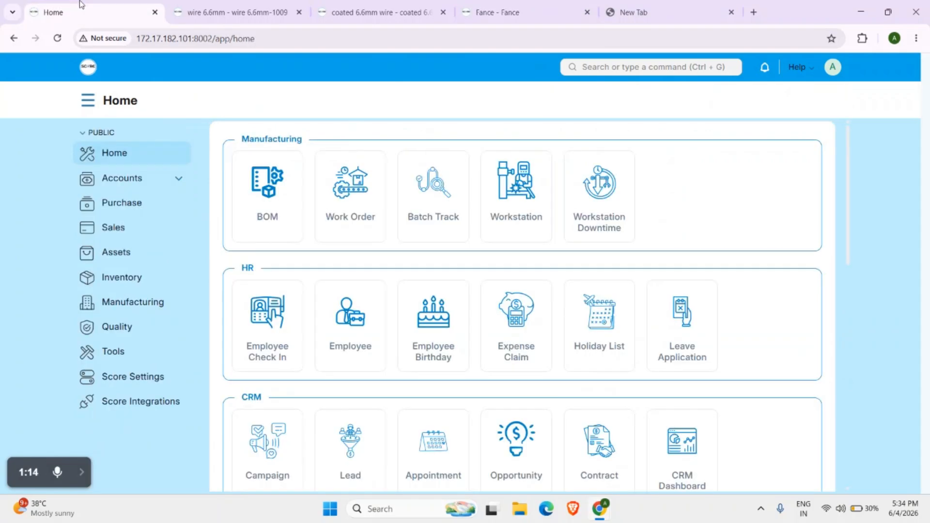
{"action": "left_click", "coordinate": [263, 193]}
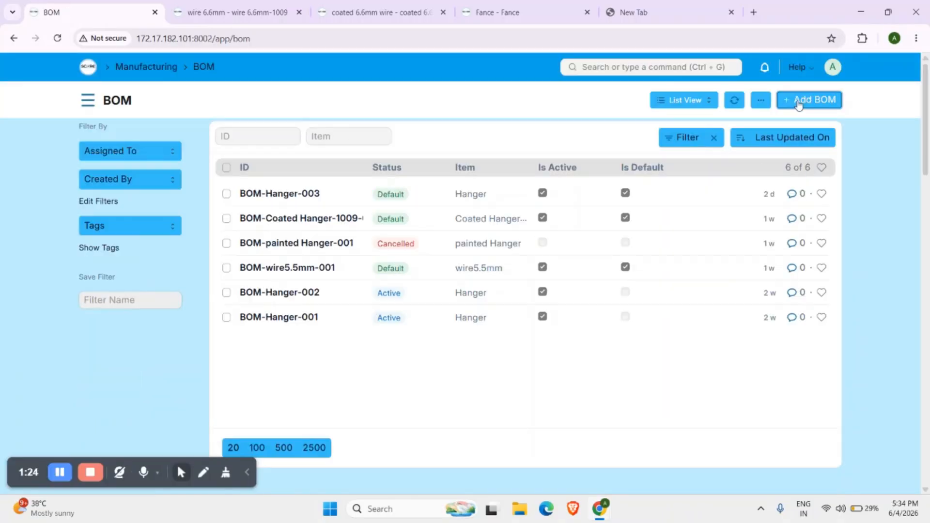
{"action": "left_click", "coordinate": [798, 104]}
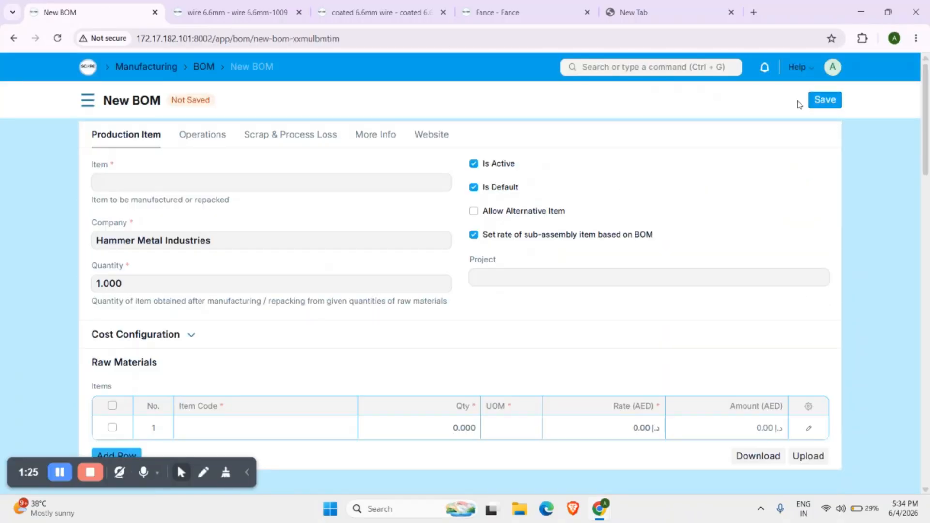
{"action": "left_click", "coordinate": [233, 189]}
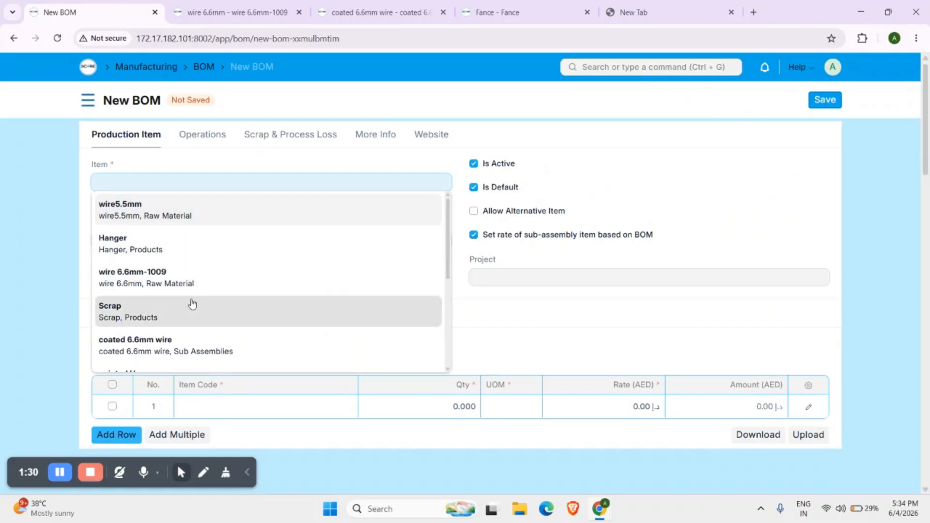
{"action": "left_click", "coordinate": [190, 344]}
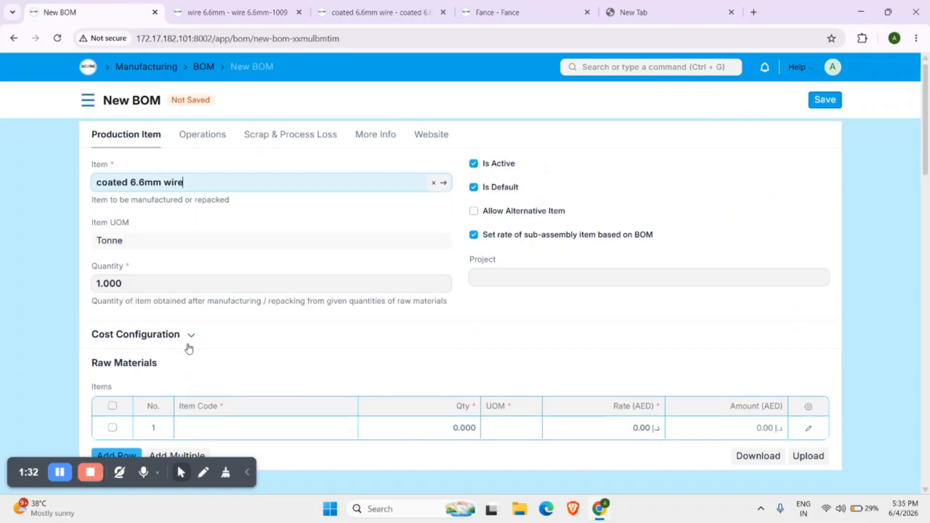
- Add wire 6.6mm-1009 as the raw material in the first row of the BOM's items table
{"action": "scroll", "coordinate": [253, 325], "scroll_direction": "down", "scroll_amount": 2}
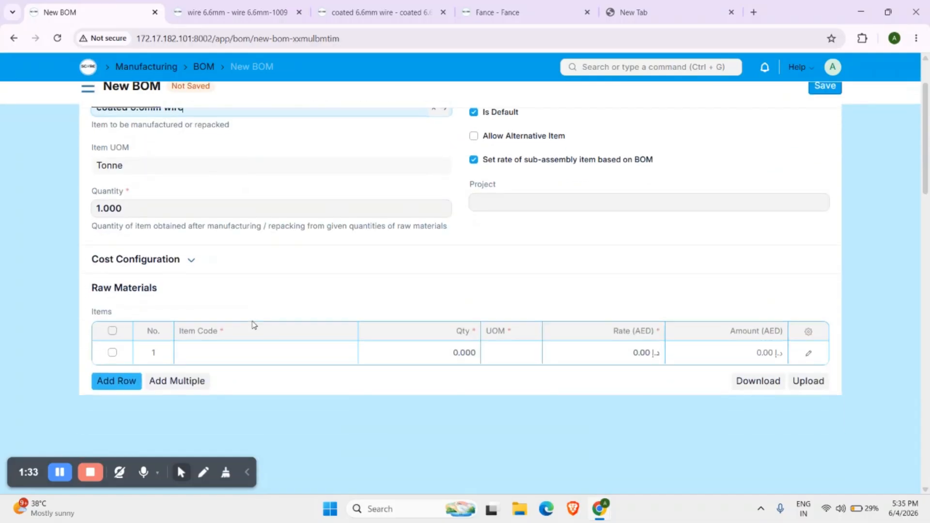
{"action": "left_click", "coordinate": [251, 355]}
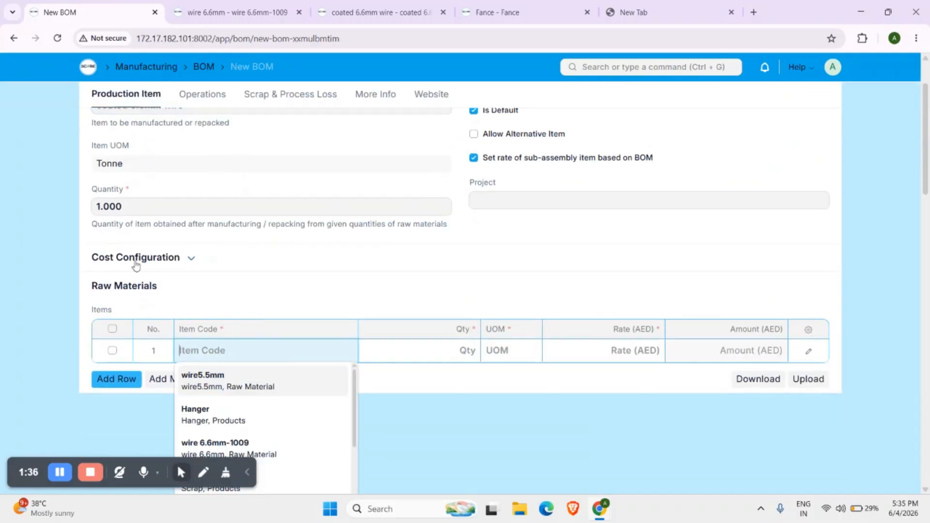
{"action": "scroll", "coordinate": [233, 368], "scroll_direction": "down", "scroll_amount": 1}
{"action": "left_click", "coordinate": [252, 391]}
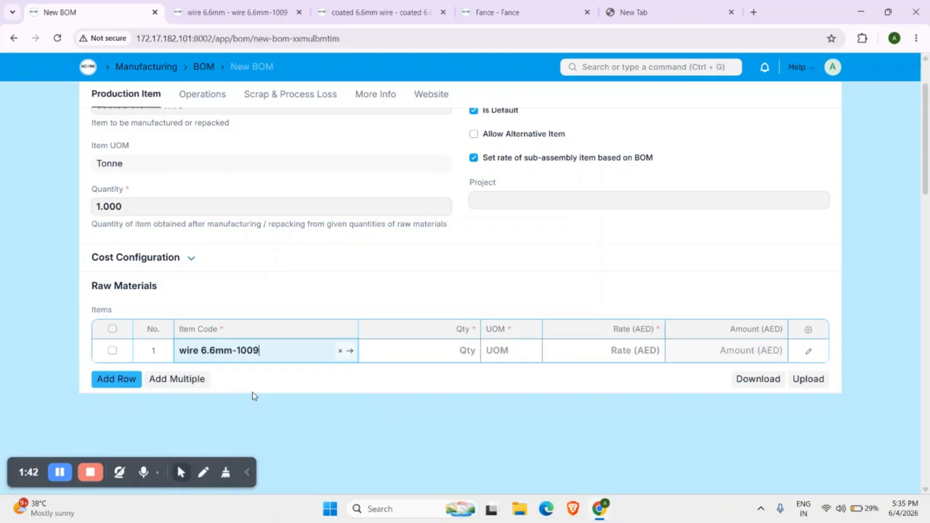
- Save the coated 6.6mm wire BOM and submit it permanently
{"action": "scroll", "coordinate": [506, 382], "scroll_direction": "up", "scroll_amount": 2}
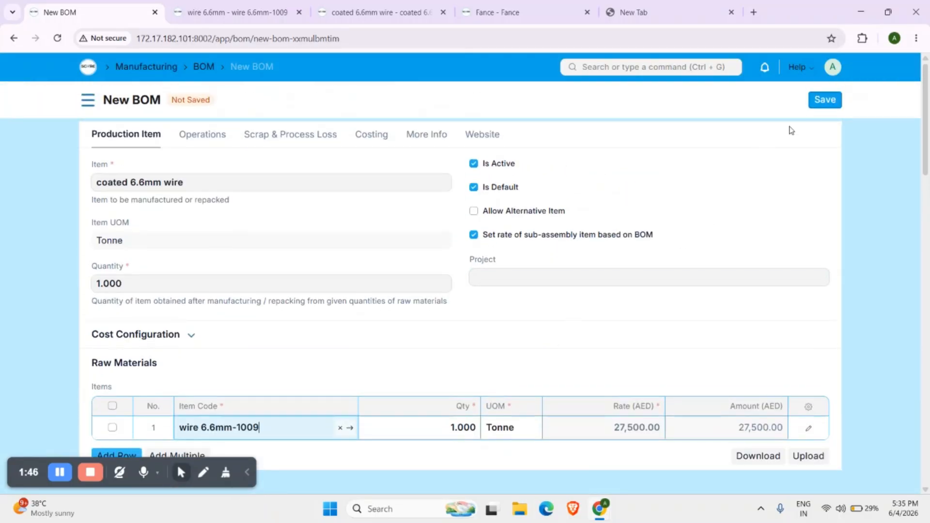
{"action": "left_click", "coordinate": [838, 99]}
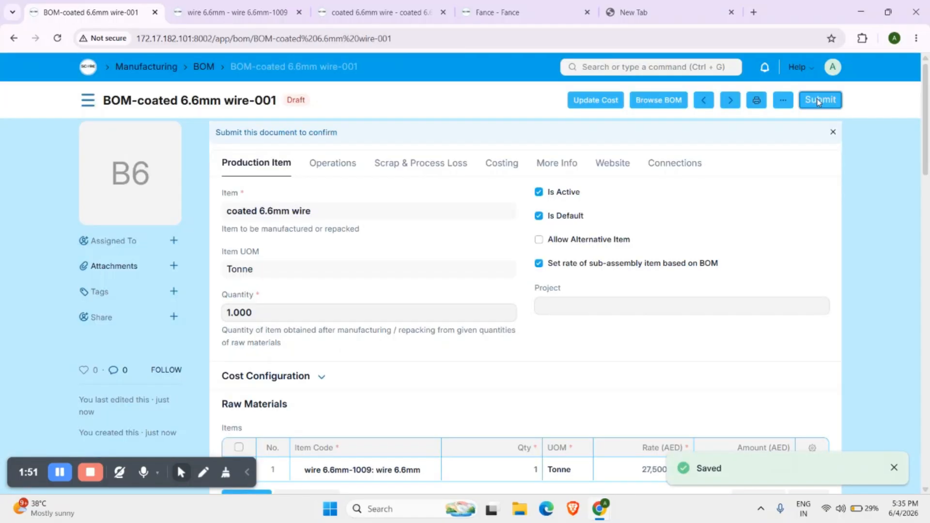
{"action": "left_click", "coordinate": [823, 100]}
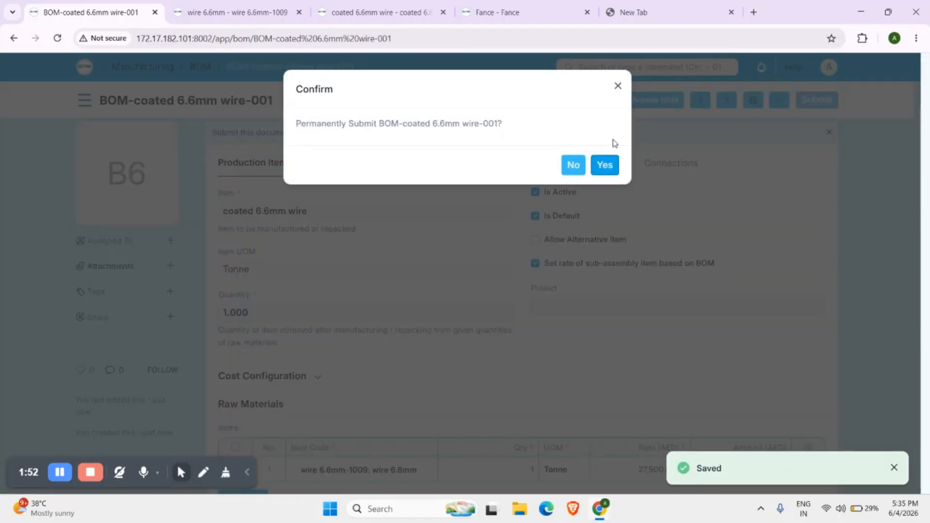
{"action": "left_click", "coordinate": [605, 165]}
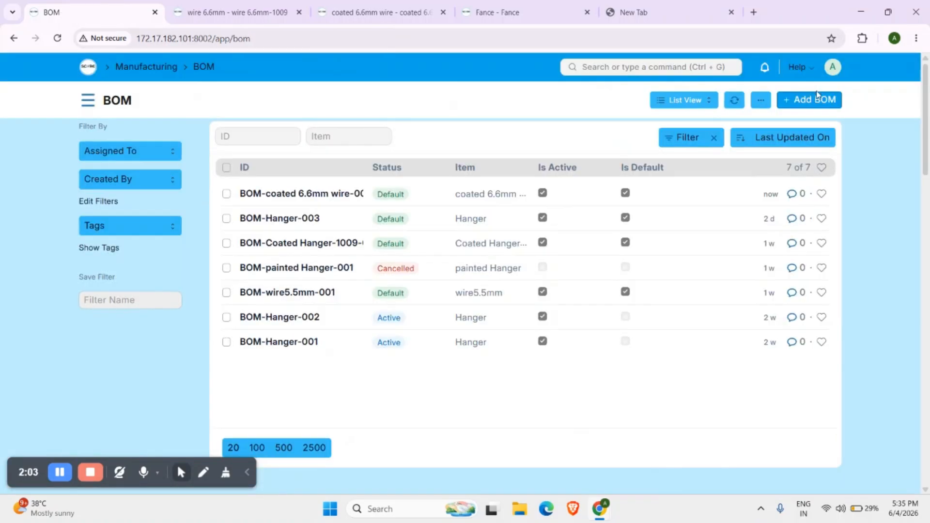
- Create another BOM for the item Fance and set its production quantity to 100 meters
{"action": "left_click", "coordinate": [810, 100]}
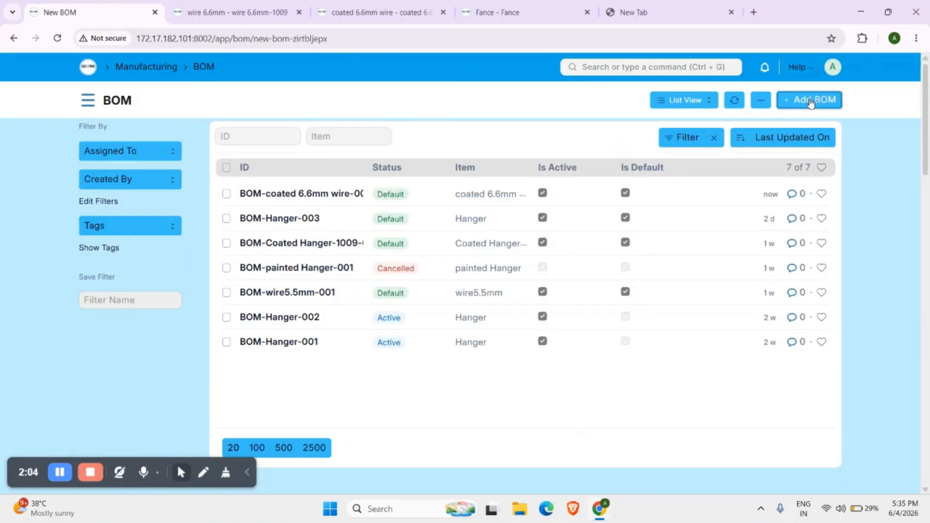
{"action": "left_click", "coordinate": [323, 189]}
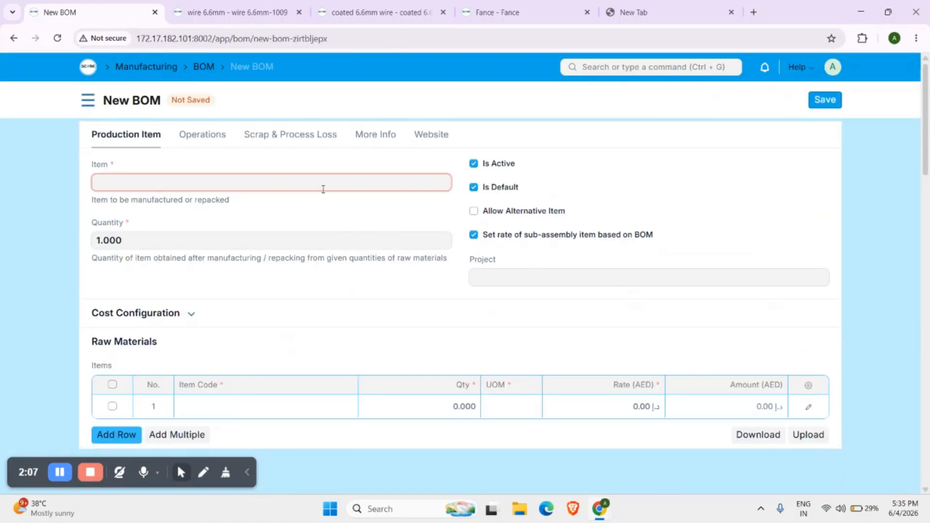
{"action": "type", "text": "Fa"}
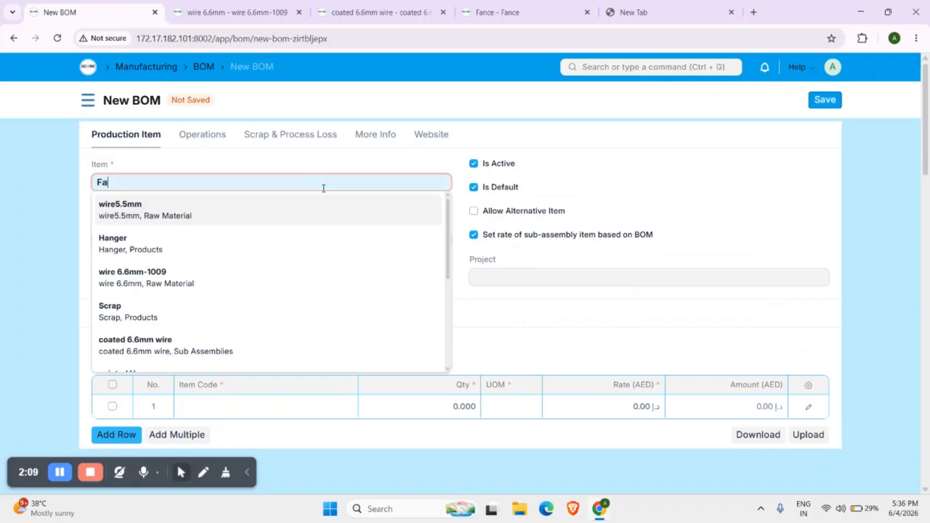
{"action": "type", "text": "nce"}
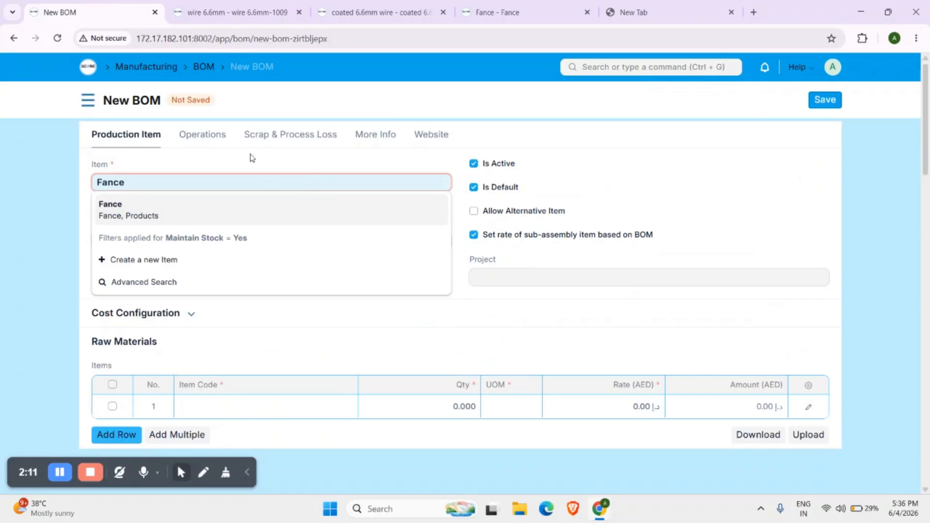
{"action": "left_click", "coordinate": [181, 219]}
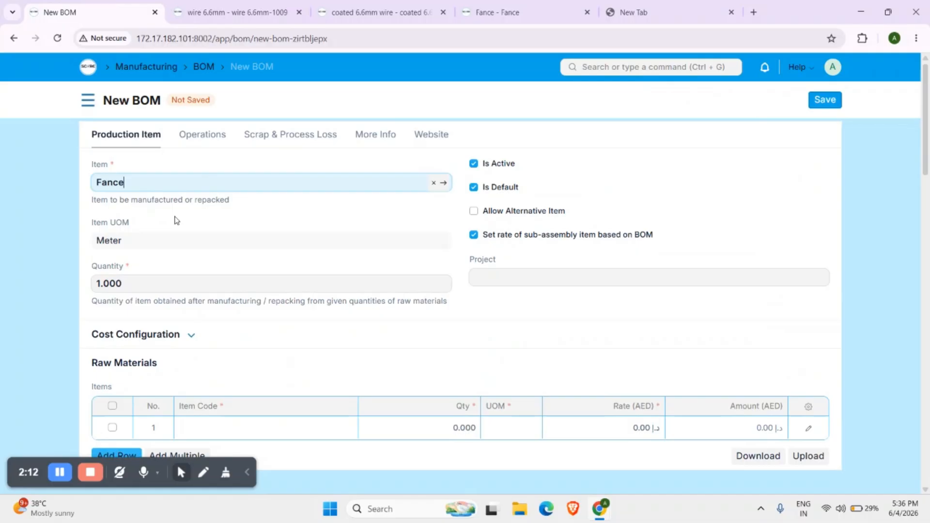
{"action": "left_click", "coordinate": [127, 282]}
{"action": "key", "text": "BackSpace"}
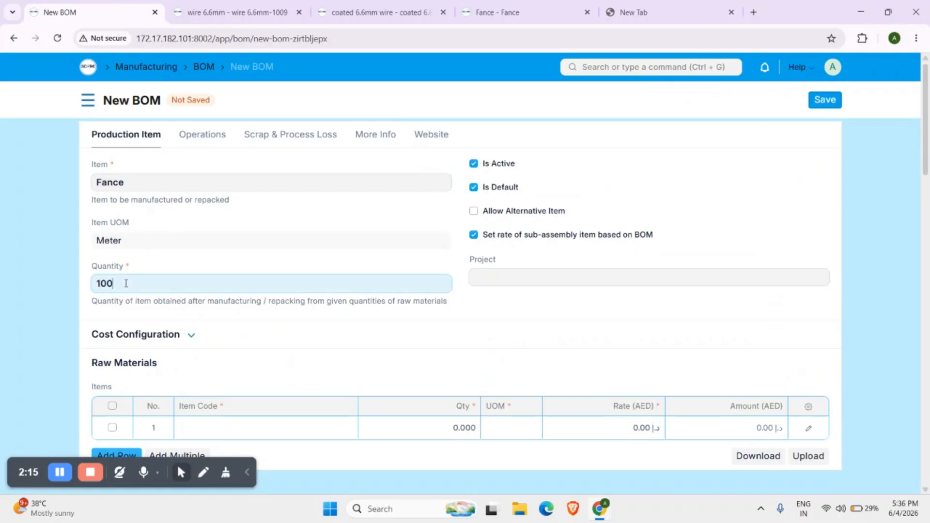
- Add 1 tonne of coated 6.6mm wire as the raw material for the Fance BOM
{"action": "left_click", "coordinate": [321, 436]}
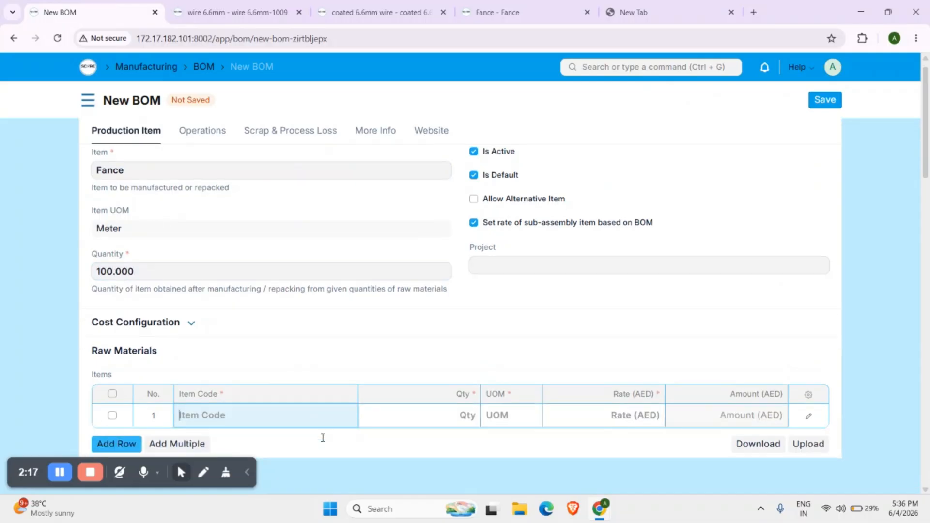
{"action": "scroll", "coordinate": [296, 402], "scroll_direction": "down", "scroll_amount": 3}
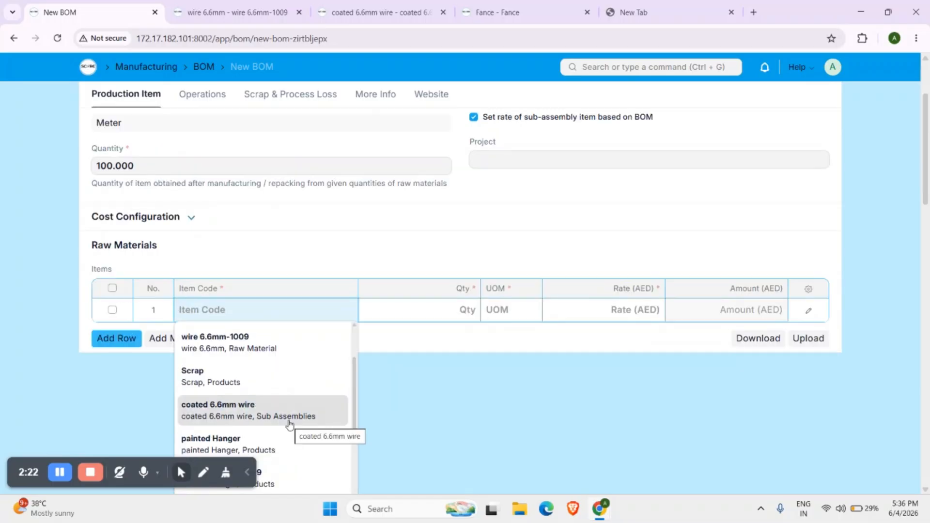
{"action": "left_click", "coordinate": [289, 424]}
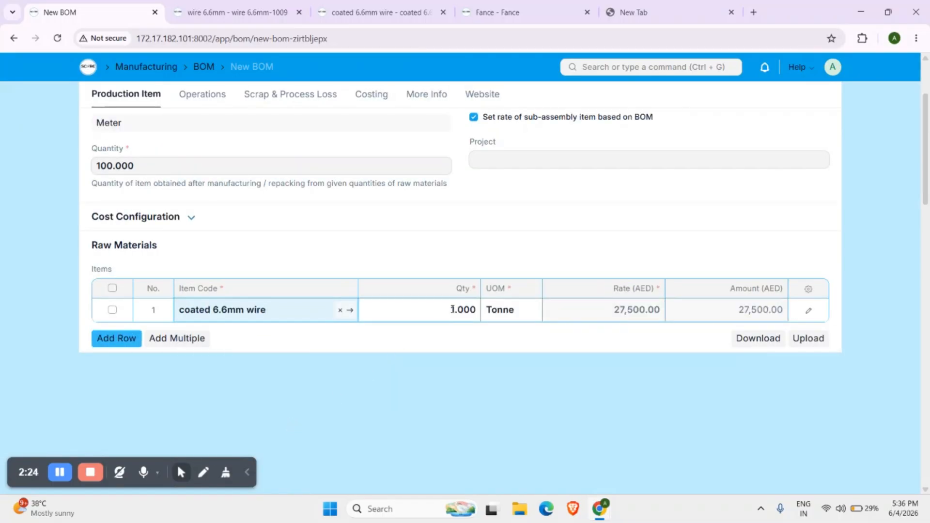
{"action": "left_click", "coordinate": [452, 309]}
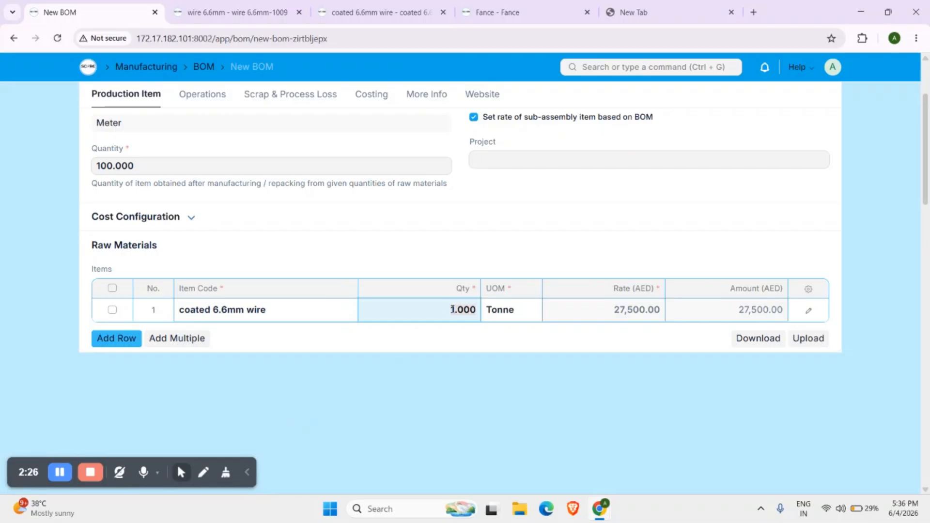
{"action": "left_click", "coordinate": [545, 203]}
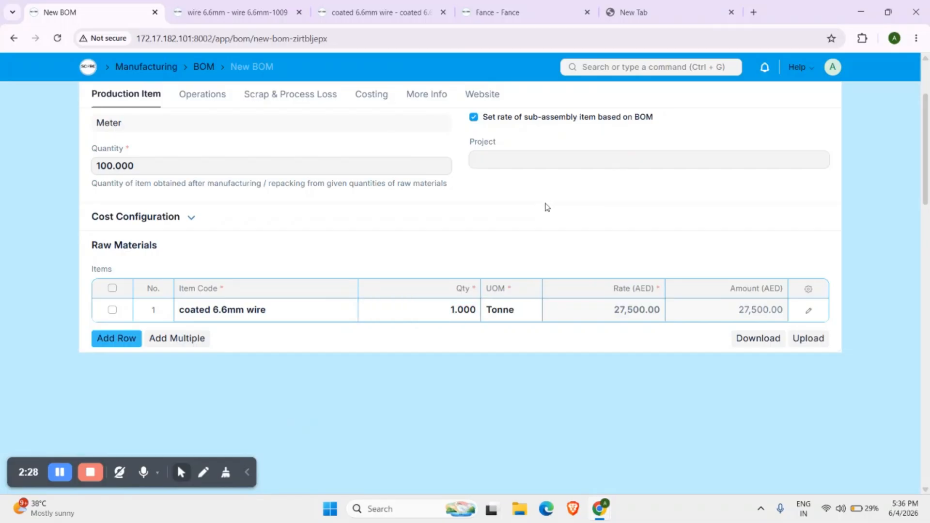
- Save the Fance BOM and submit it permanently
{"action": "scroll", "coordinate": [546, 206], "scroll_direction": "up", "scroll_amount": 3}
{"action": "left_click", "coordinate": [834, 102]}
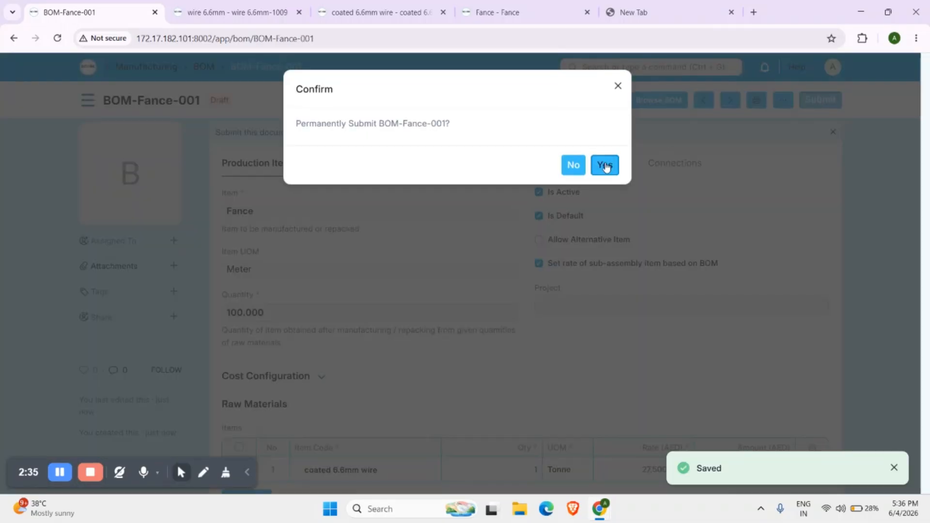
{"action": "left_click", "coordinate": [604, 164]}
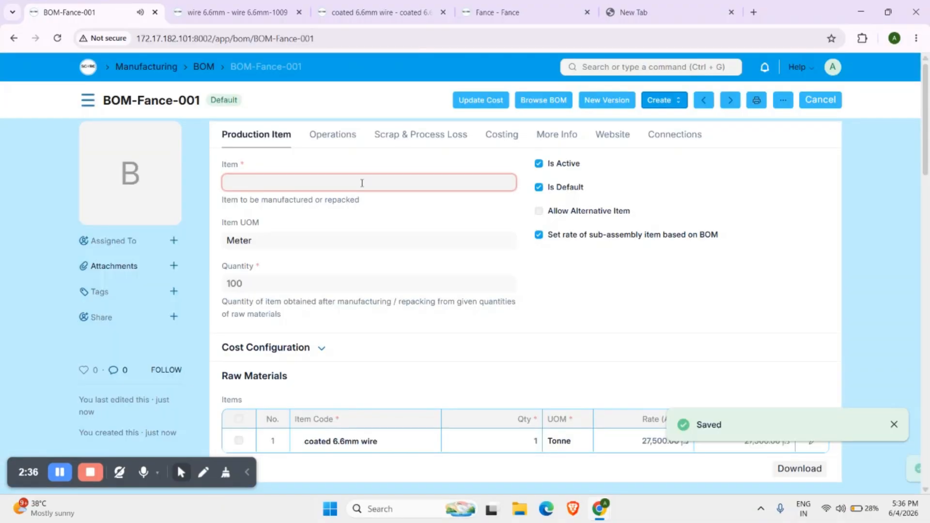
- Create a new sales order for the customer Happy industries
{"action": "left_click", "coordinate": [86, 68]}
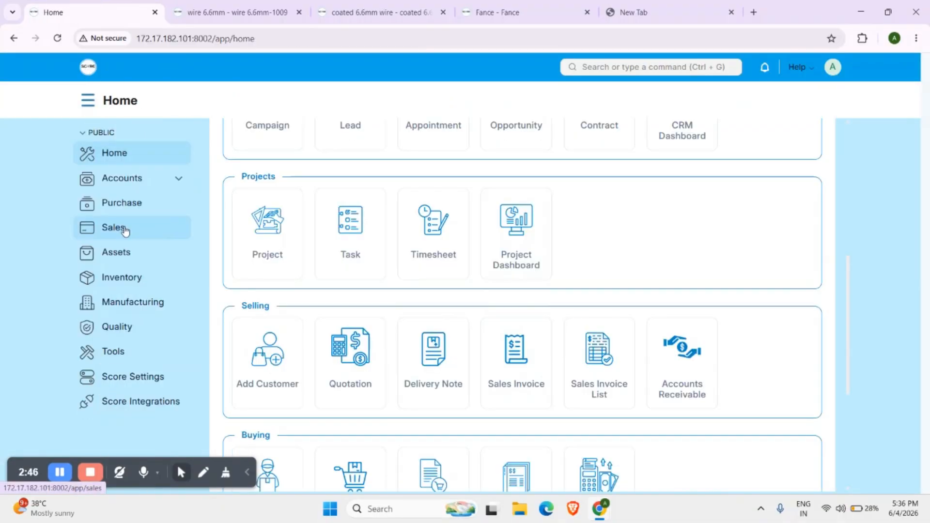
{"action": "left_click", "coordinate": [124, 229]}
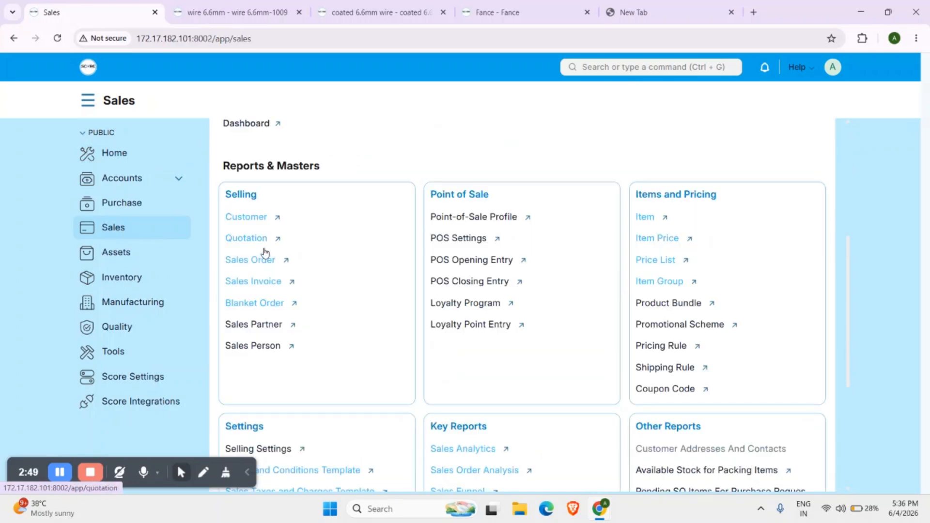
{"action": "left_click", "coordinate": [263, 258]}
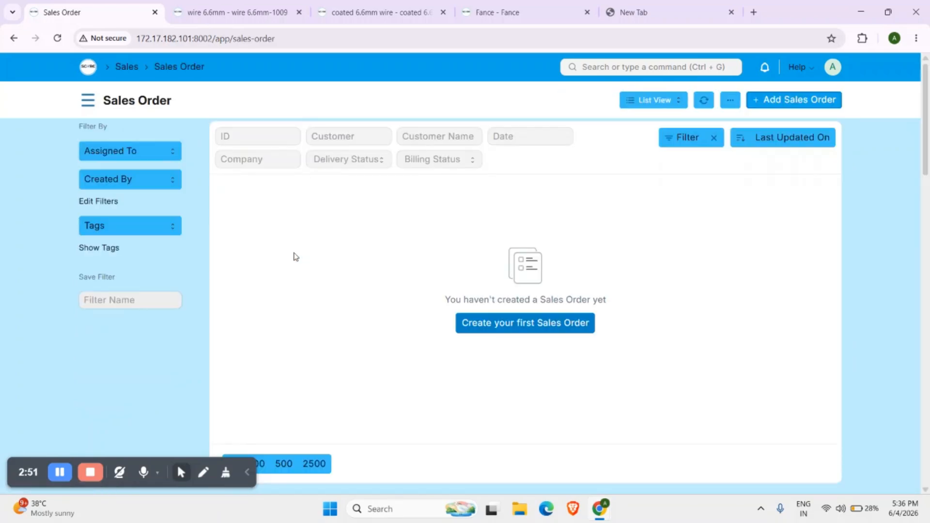
{"action": "left_click", "coordinate": [789, 107]}
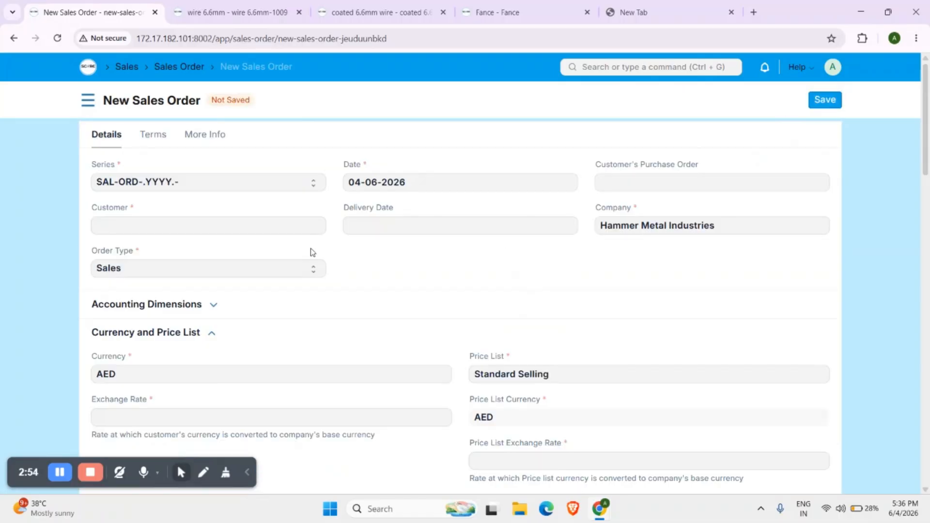
{"action": "left_click", "coordinate": [270, 225]}
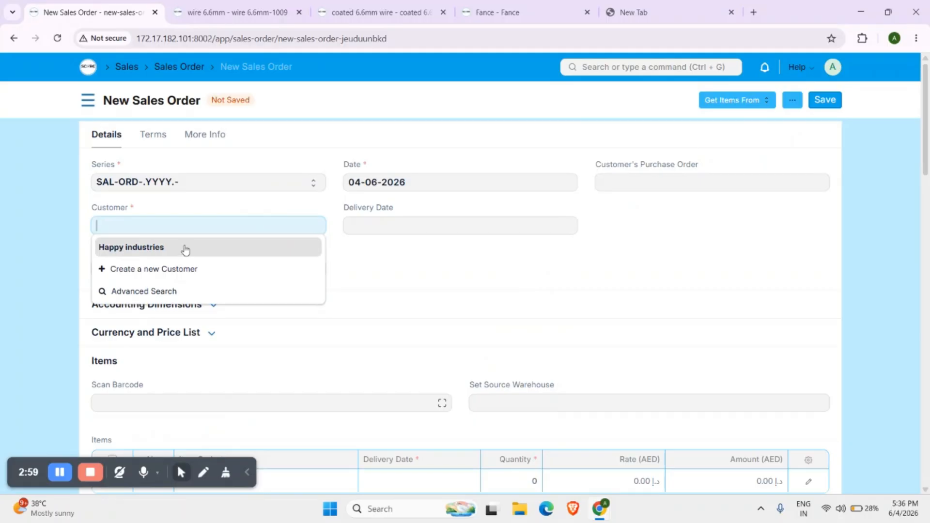
{"action": "left_click", "coordinate": [185, 248]}
- Add the item Fance to the sales order with the delivery date 11-06-2026
{"action": "scroll", "coordinate": [436, 308], "scroll_direction": "down", "scroll_amount": 4}
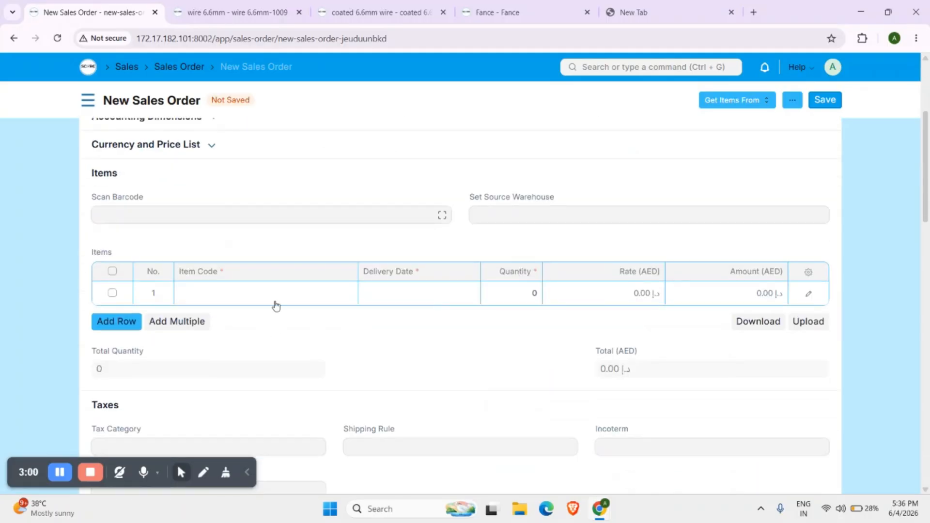
{"action": "left_click", "coordinate": [275, 302]}
{"action": "left_click", "coordinate": [241, 402]}
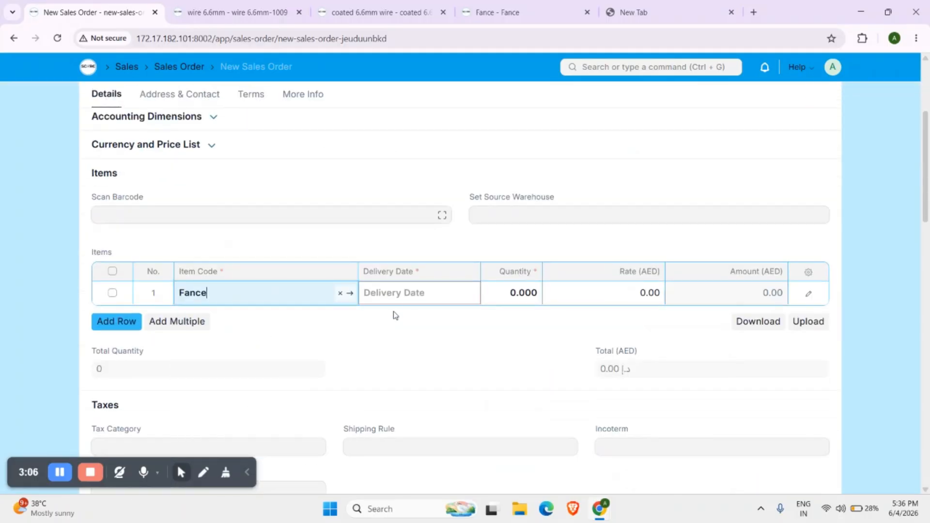
{"action": "left_click", "coordinate": [413, 293]}
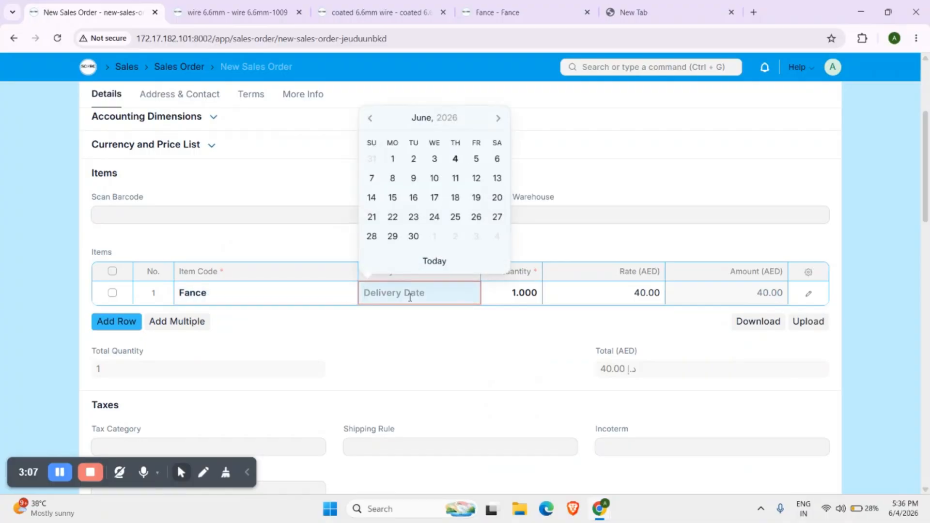
{"action": "left_click", "coordinate": [455, 178]}
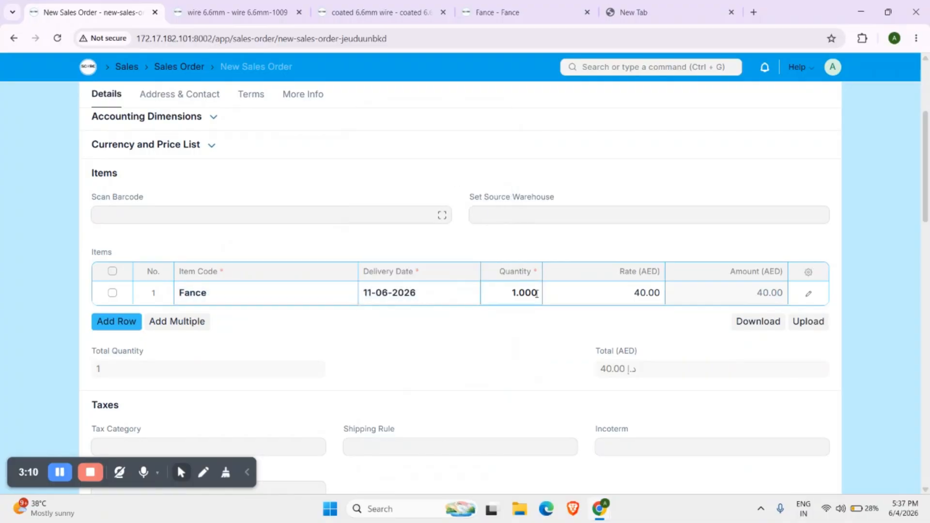
- Set the Fance quantity to 150, and save and submit the sales order
{"action": "left_click", "coordinate": [521, 295]}
{"action": "type", "text": "150"}
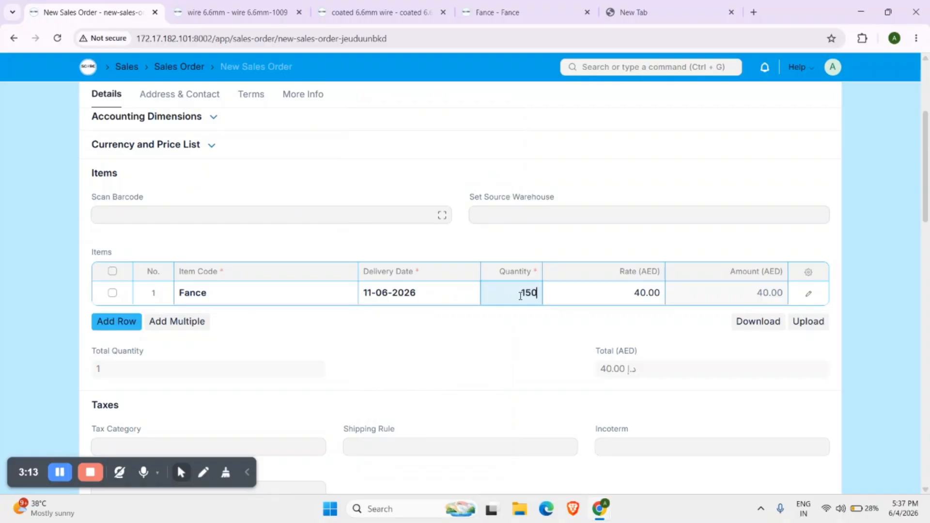
{"action": "left_click", "coordinate": [519, 354]}
{"action": "scroll", "coordinate": [435, 340], "scroll_direction": "up", "scroll_amount": 3}
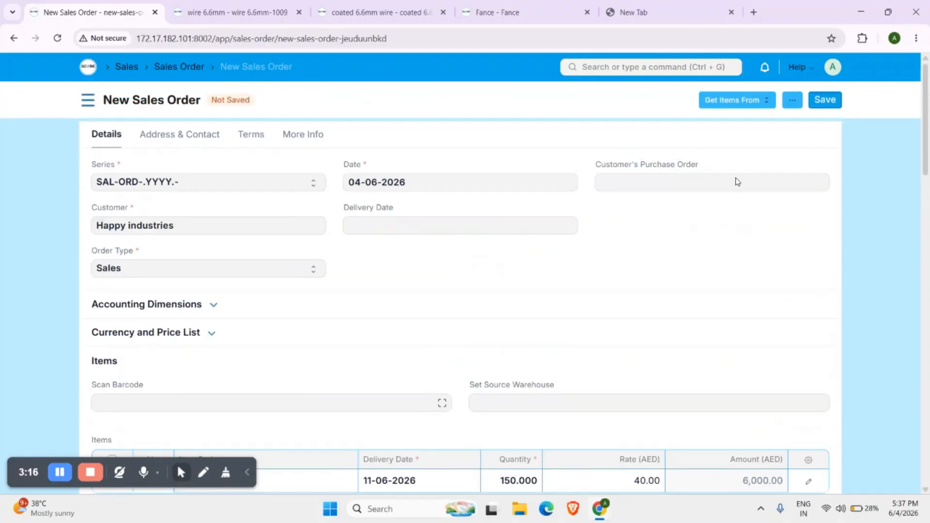
{"action": "left_click", "coordinate": [829, 100]}
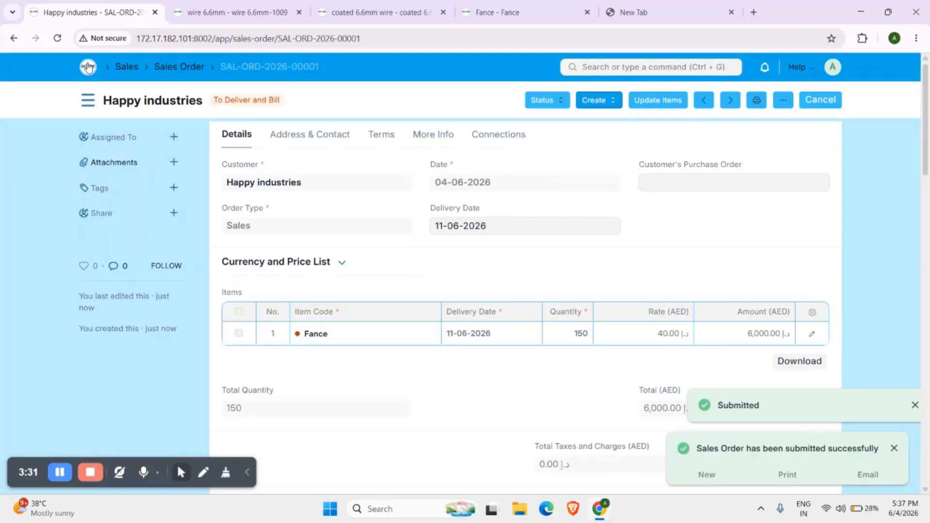
- Create a new production plan in Manufacturing that gets its items from Sales Order
{"action": "left_click", "coordinate": [88, 67]}
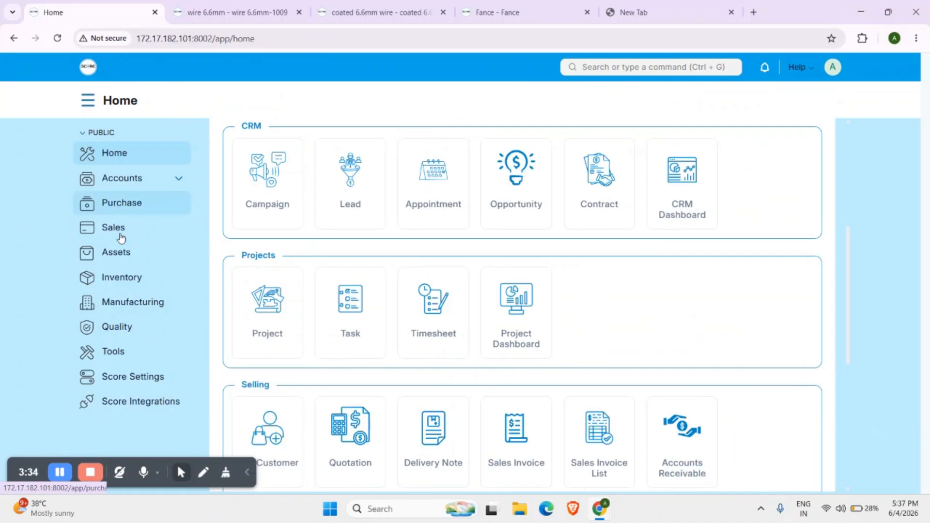
{"action": "left_click", "coordinate": [131, 304]}
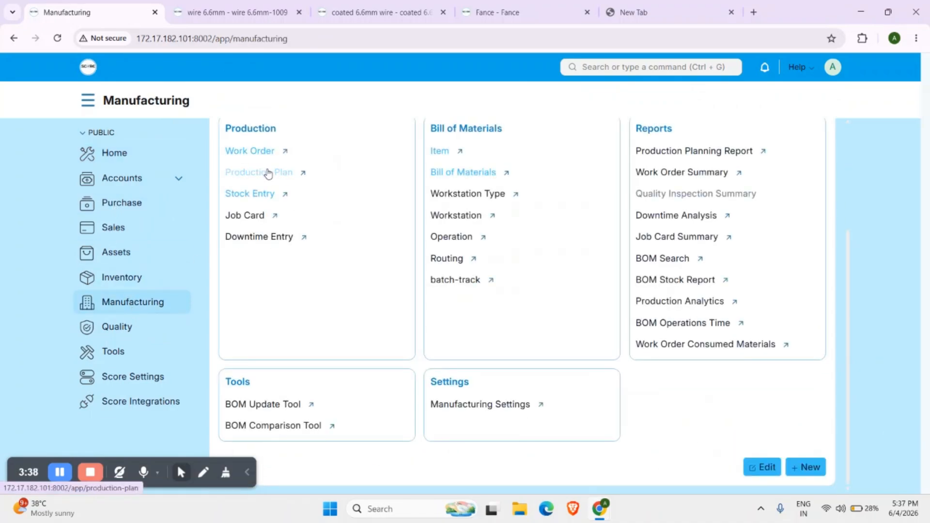
{"action": "left_click", "coordinate": [267, 174]}
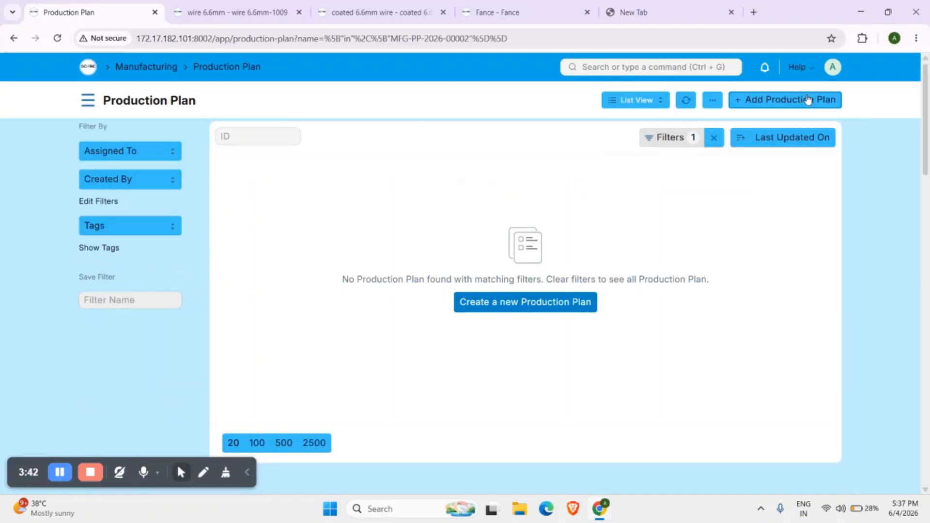
{"action": "left_click", "coordinate": [805, 99]}
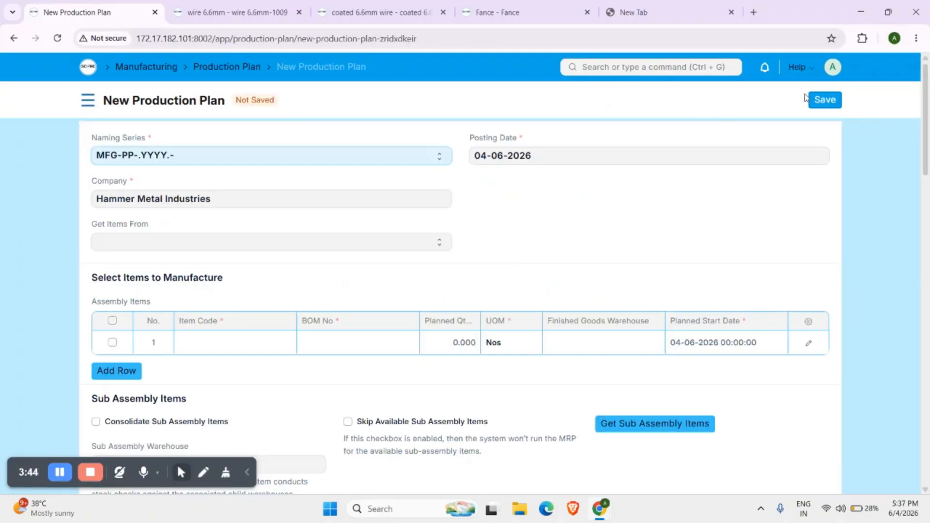
{"action": "left_click", "coordinate": [325, 247]}
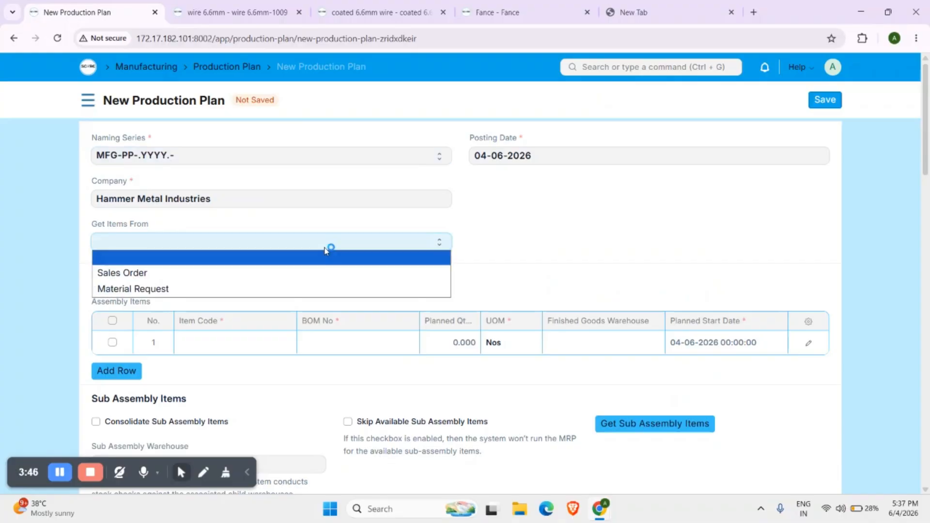
{"action": "left_click", "coordinate": [130, 278]}
- Fetch the sales orders into the production plan without filters and load their finished goods for manufacture
{"action": "scroll", "coordinate": [242, 265], "scroll_direction": "down", "scroll_amount": 2}
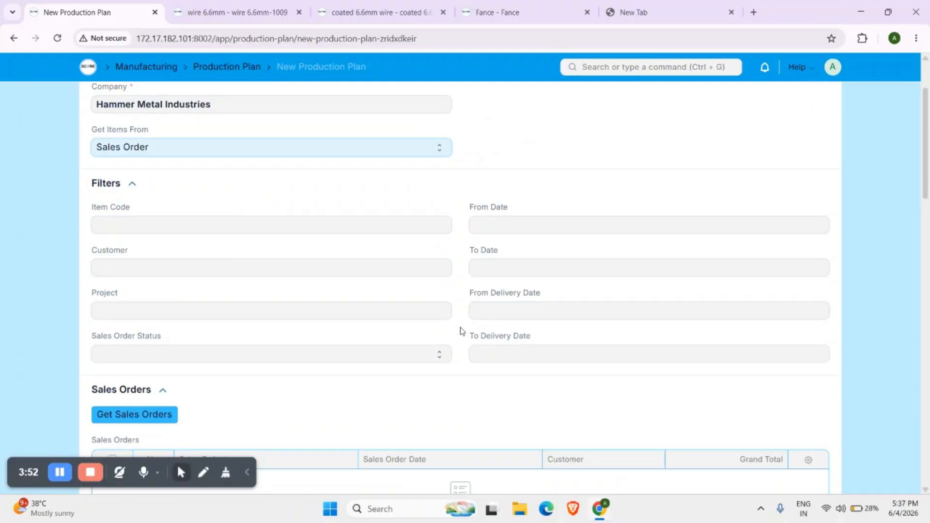
{"action": "scroll", "coordinate": [377, 305], "scroll_direction": "down", "scroll_amount": 2}
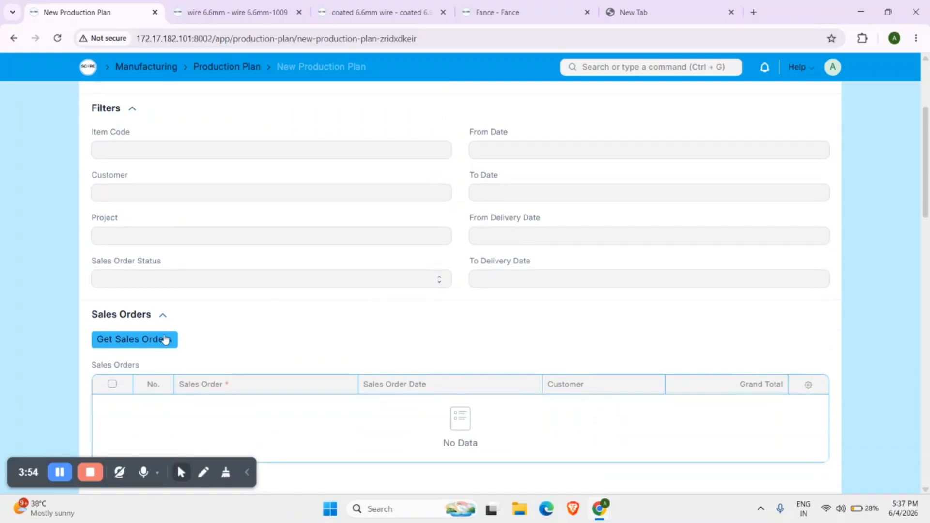
{"action": "scroll", "coordinate": [208, 322], "scroll_direction": "up", "scroll_amount": 1}
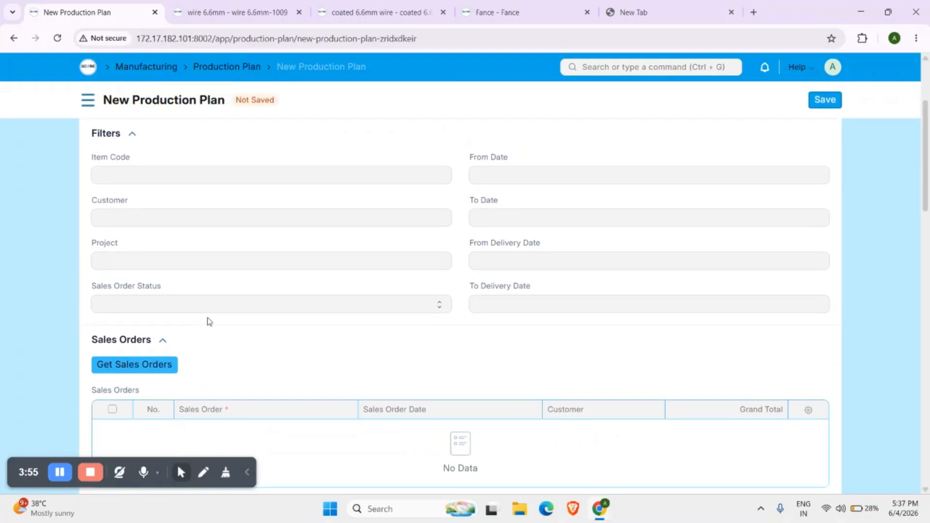
{"action": "scroll", "coordinate": [208, 321], "scroll_direction": "down", "scroll_amount": 1}
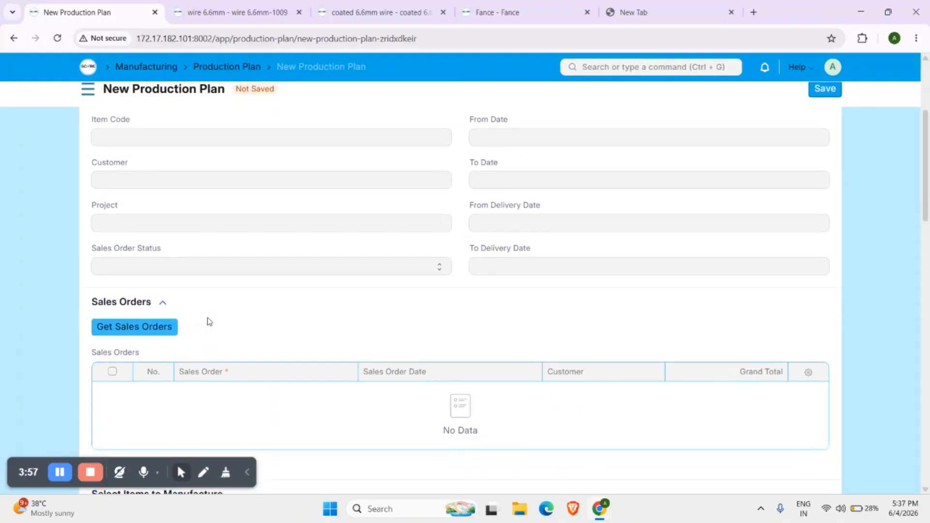
{"action": "left_click", "coordinate": [152, 327]}
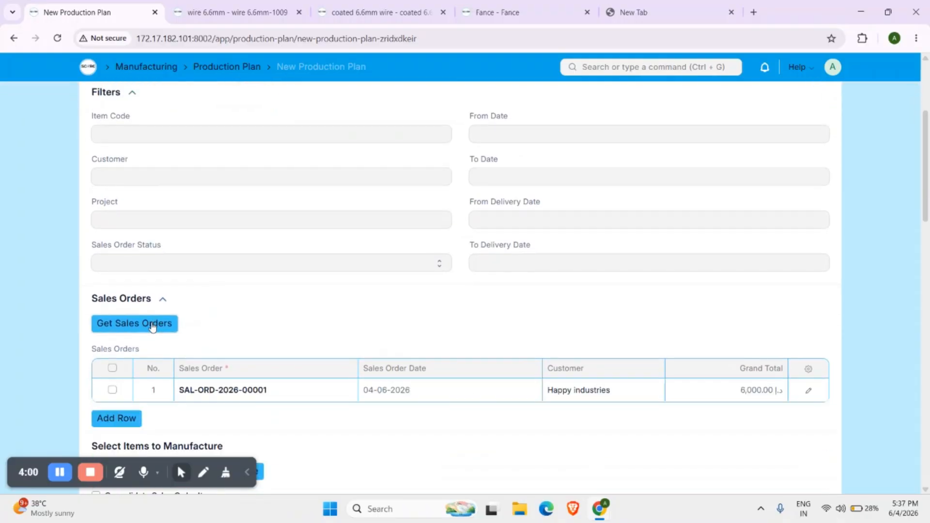
{"action": "scroll", "coordinate": [227, 400], "scroll_direction": "down", "scroll_amount": 4}
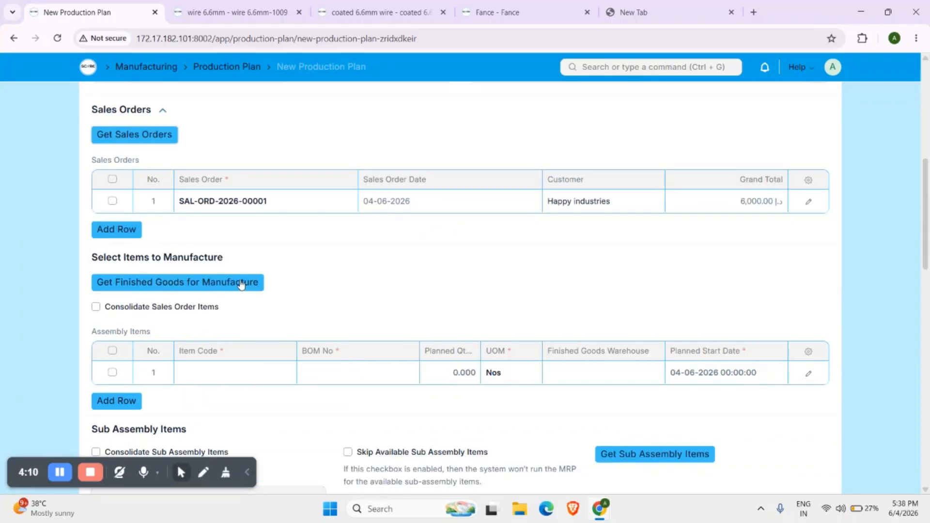
{"action": "left_click", "coordinate": [241, 285]}
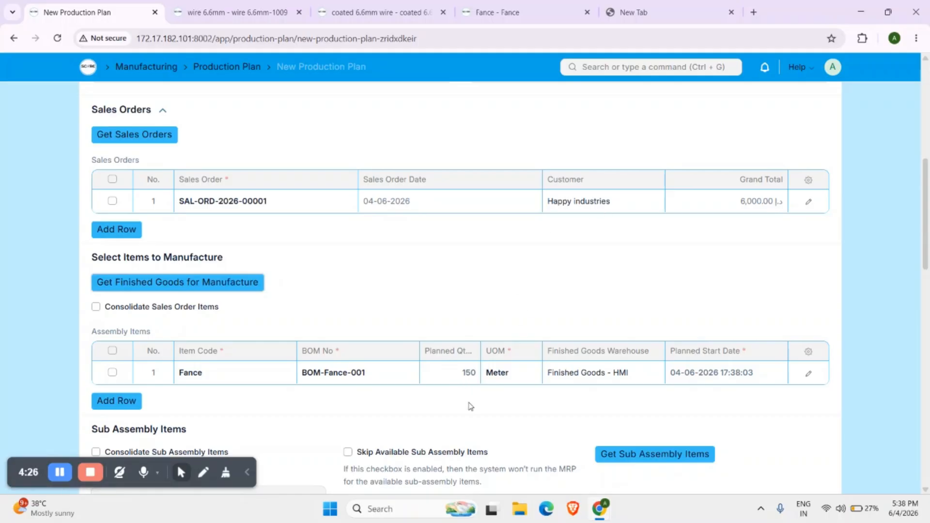
- Fetch the plan's sub-assembly items and set the target warehouse of coated 6.6mm wire to Raw Material - HMI
{"action": "scroll", "coordinate": [484, 397], "scroll_direction": "down", "scroll_amount": 1}
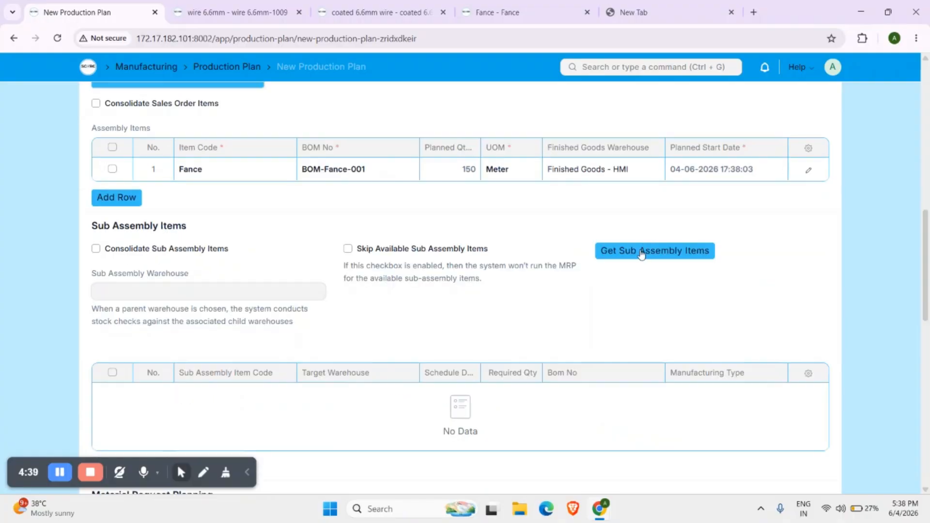
{"action": "left_click", "coordinate": [641, 252]}
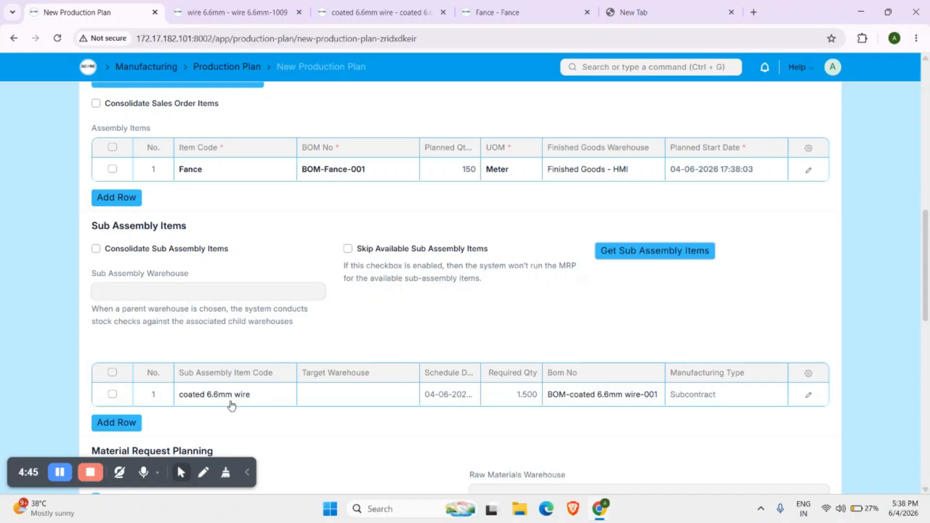
{"action": "left_click", "coordinate": [352, 394]}
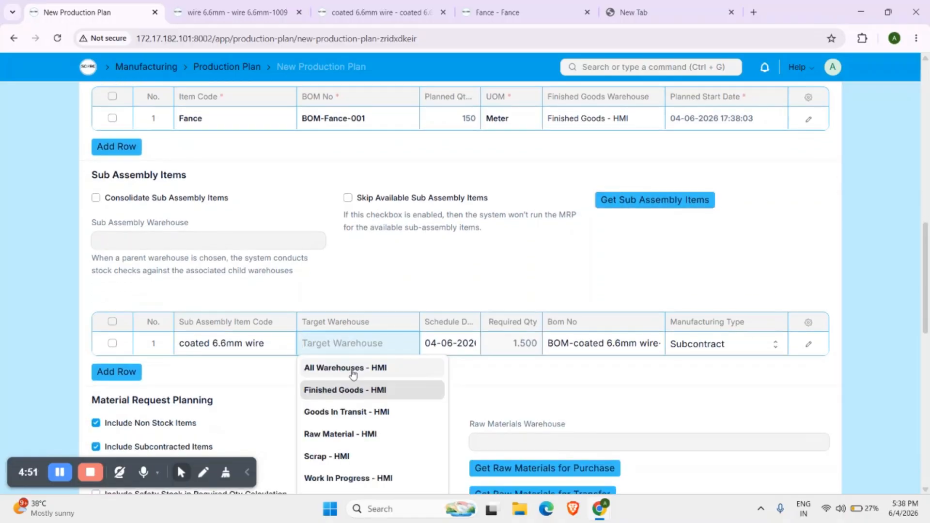
{"action": "scroll", "coordinate": [361, 425], "scroll_direction": "down", "scroll_amount": 1}
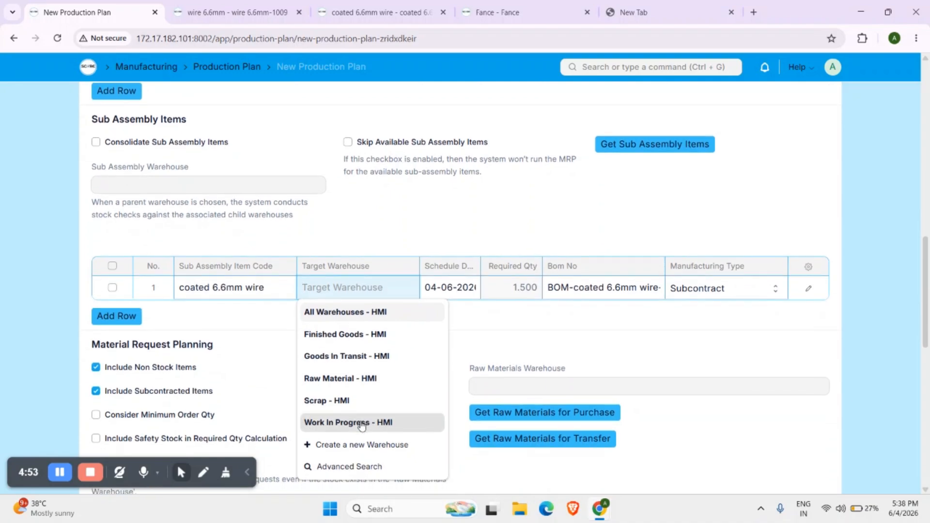
{"action": "left_click", "coordinate": [364, 380]}
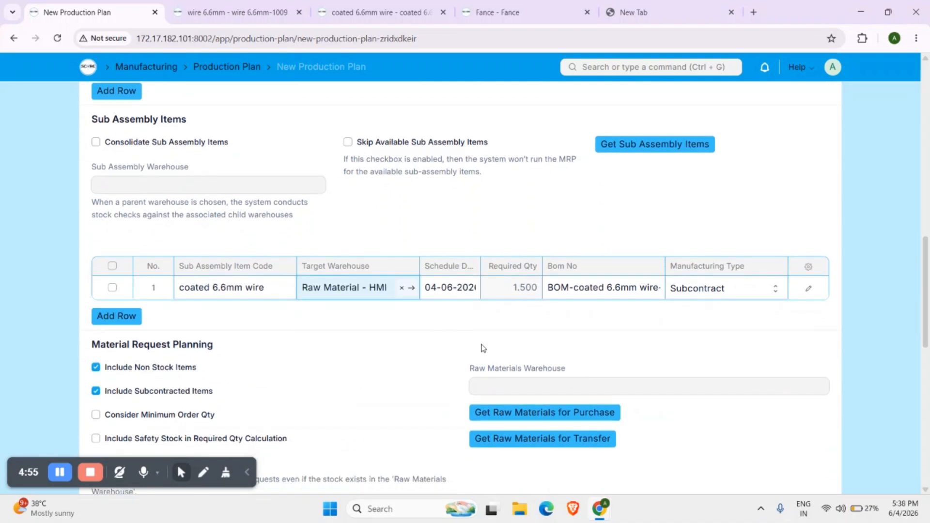
- Choose Subcontract as the manufacturing type of the coated 6.6mm wire sub-assembly and assign Almar metals LLC as its supplier
{"action": "scroll", "coordinate": [481, 349], "scroll_direction": "up", "scroll_amount": 1}
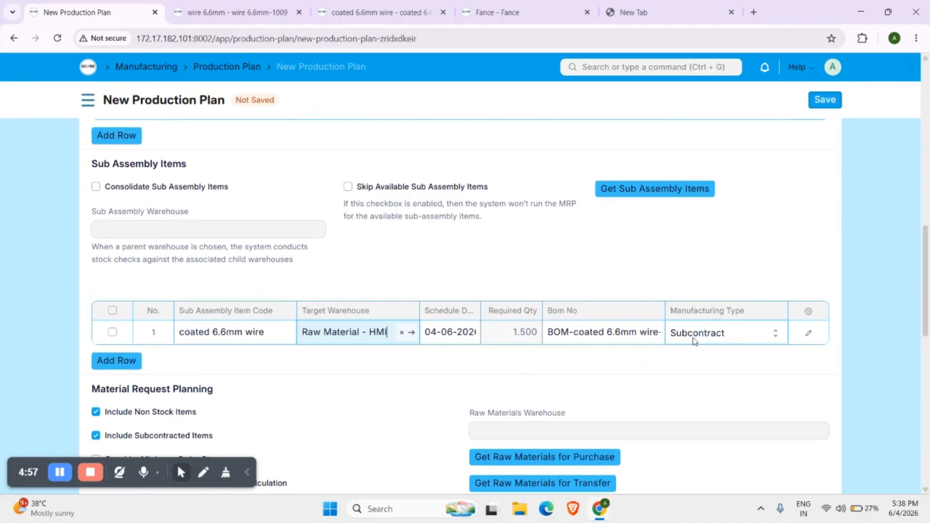
{"action": "left_click", "coordinate": [749, 361]}
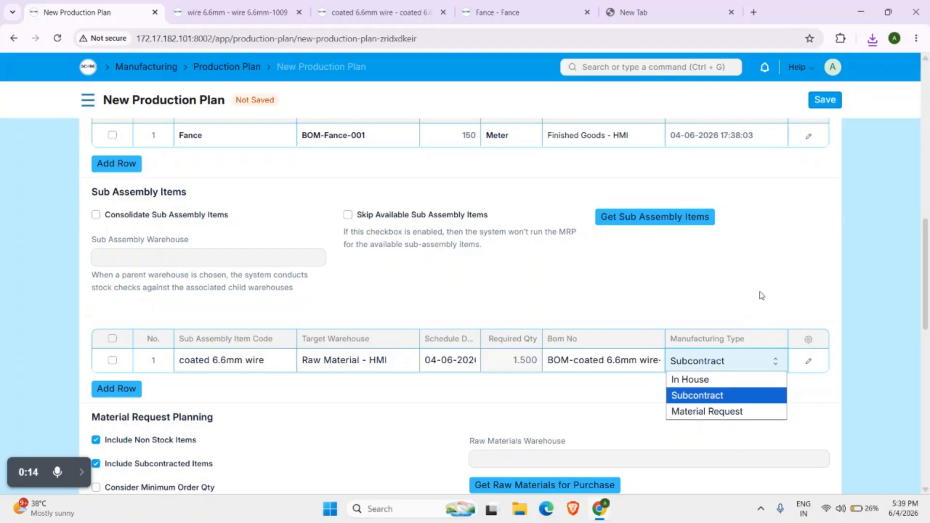
{"action": "left_click", "coordinate": [706, 396]}
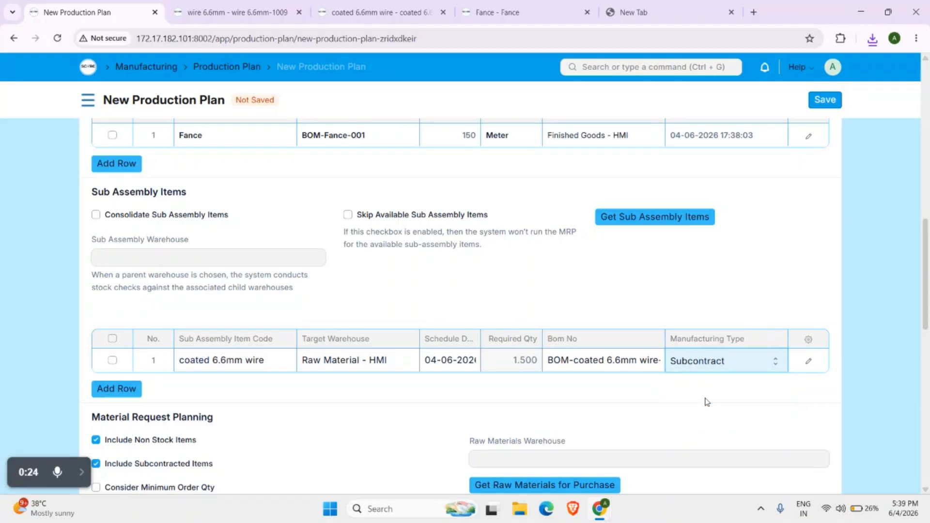
{"action": "left_click", "coordinate": [811, 364]}
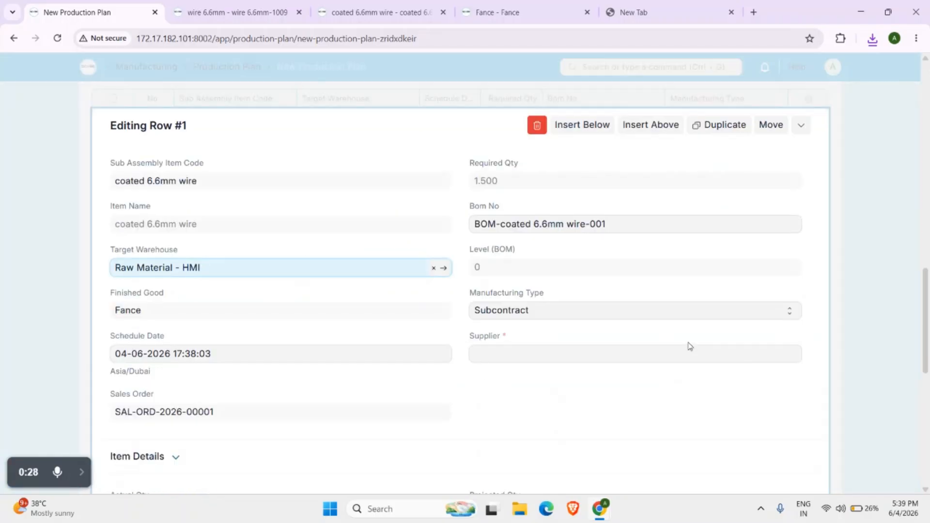
{"action": "left_click", "coordinate": [549, 350]}
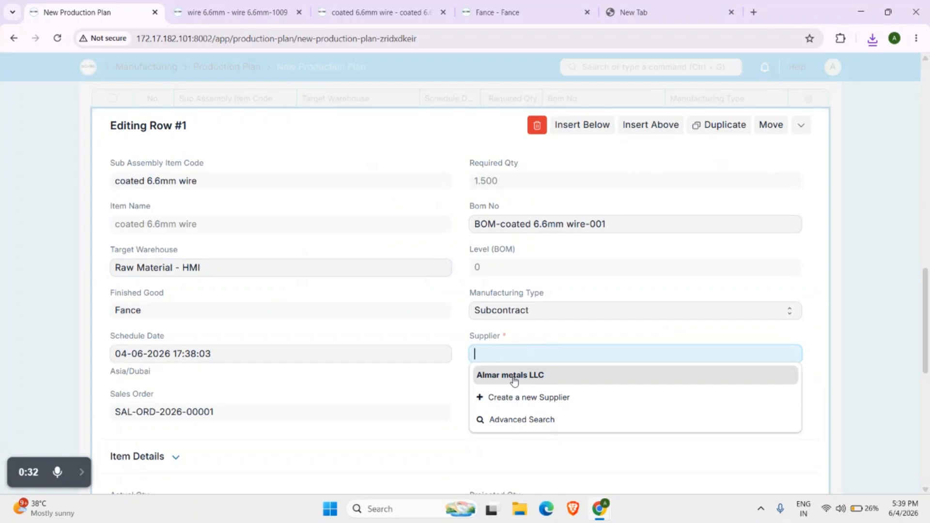
{"action": "left_click", "coordinate": [514, 381]}
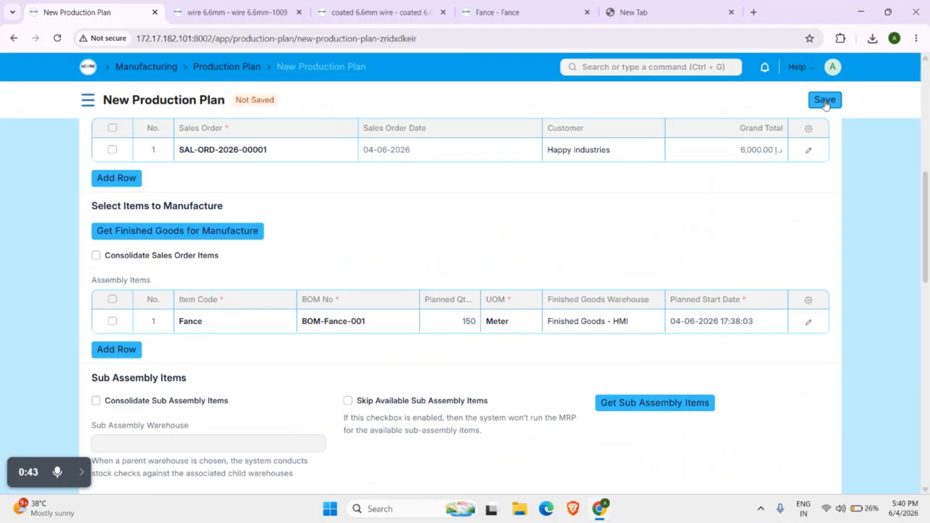
- Save the new production plan and submit it permanently
{"action": "left_click", "coordinate": [826, 101]}
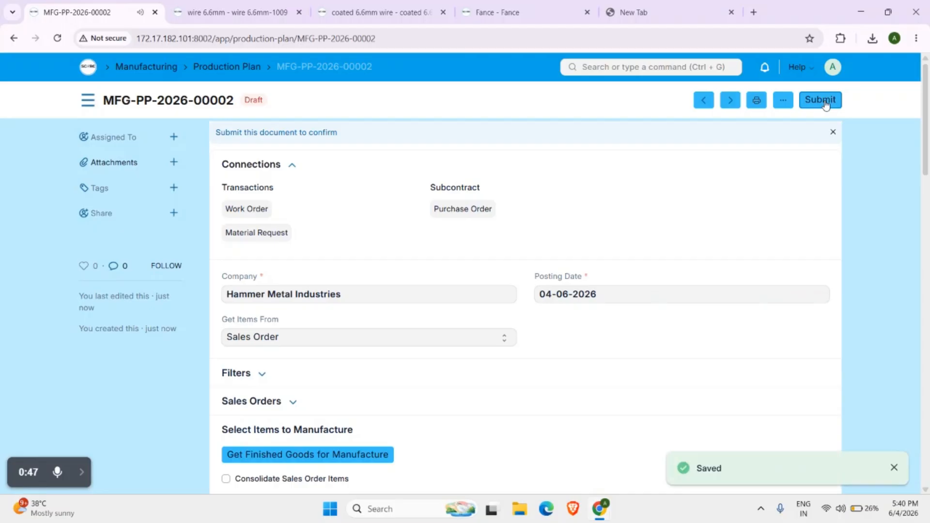
{"action": "left_click", "coordinate": [825, 102]}
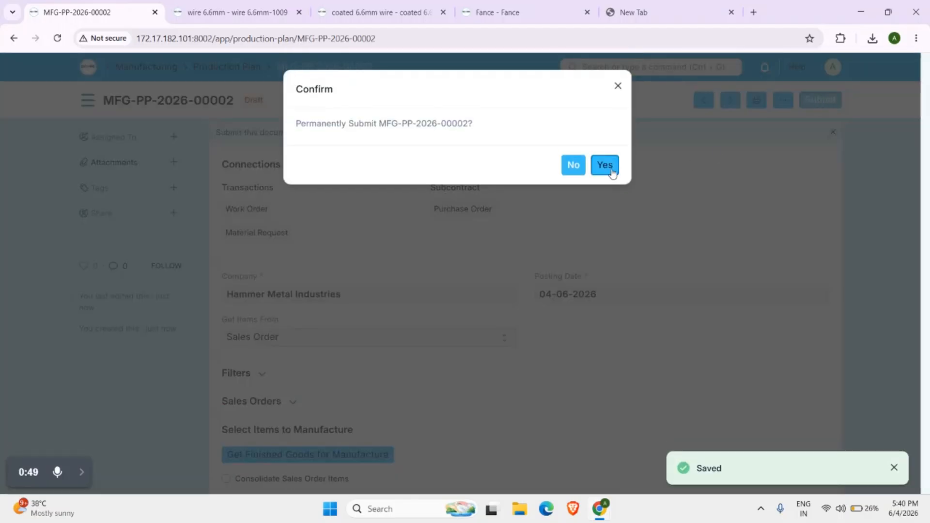
{"action": "left_click", "coordinate": [611, 172]}
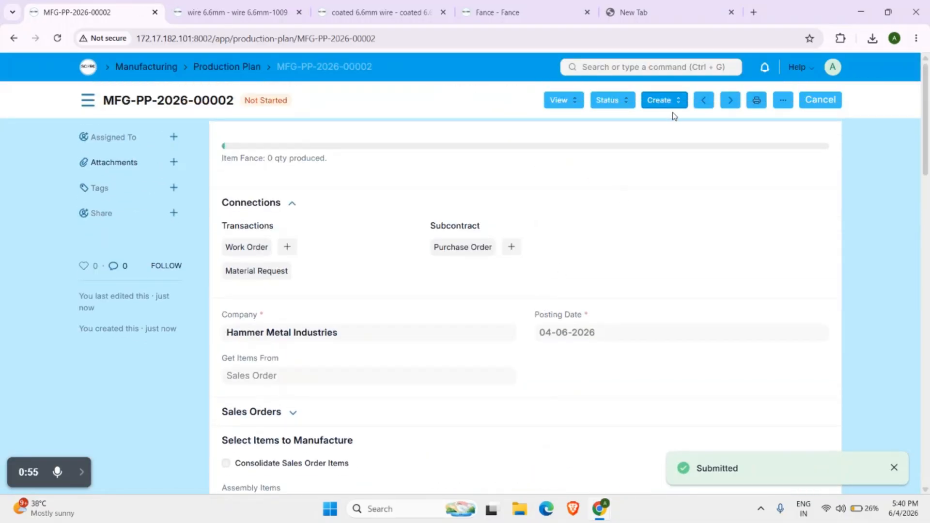
- Generate the work order and subcontract purchase order from the submitted production plan
{"action": "left_click", "coordinate": [665, 100]}
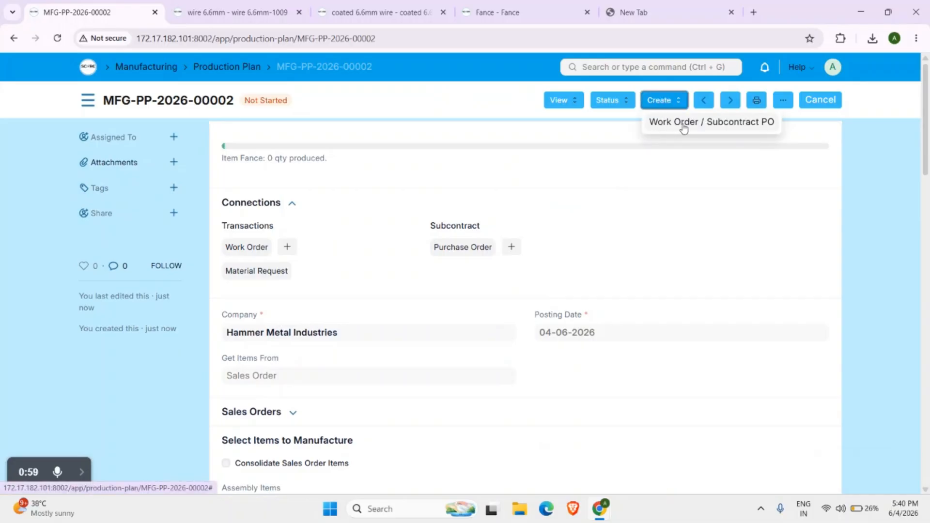
{"action": "left_click", "coordinate": [736, 127]}
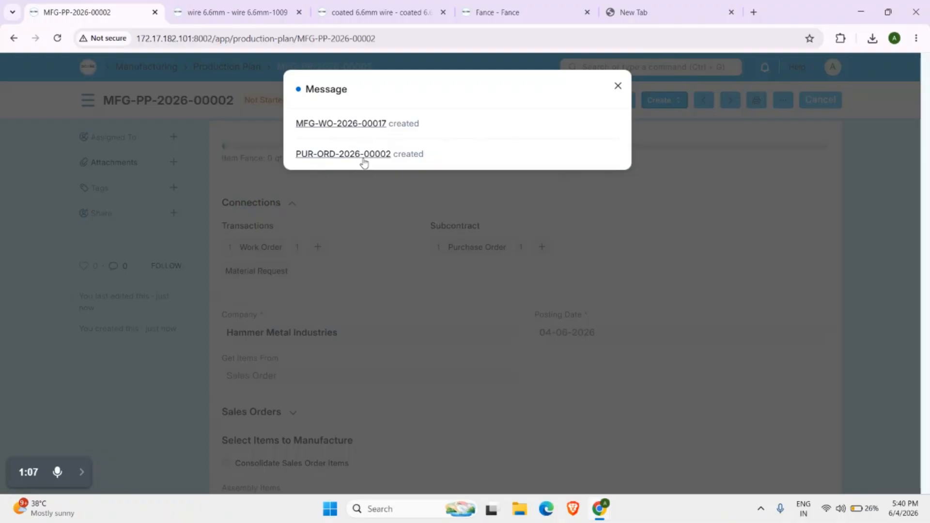
{"action": "left_click", "coordinate": [618, 86]}
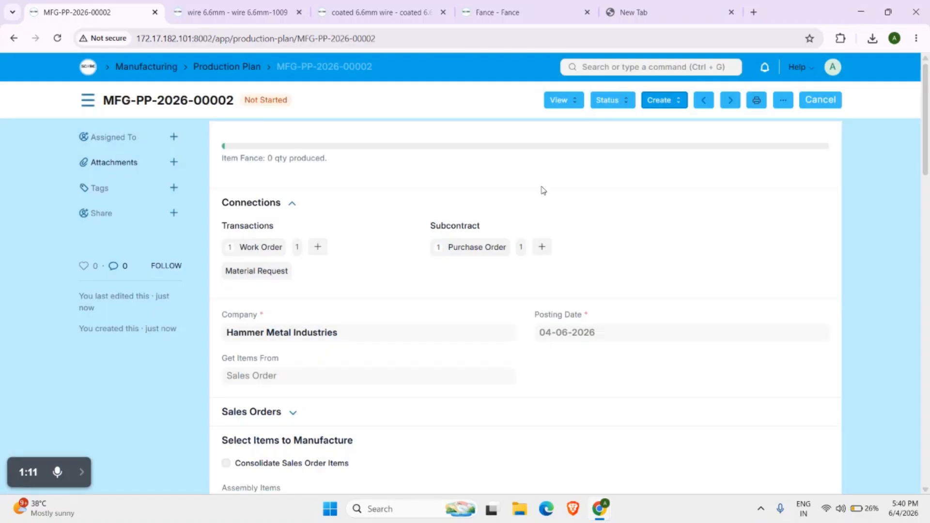
- Open the production plan's linked draft purchase order for Almar metals LLC and examine its items
{"action": "left_click", "coordinate": [478, 248]}
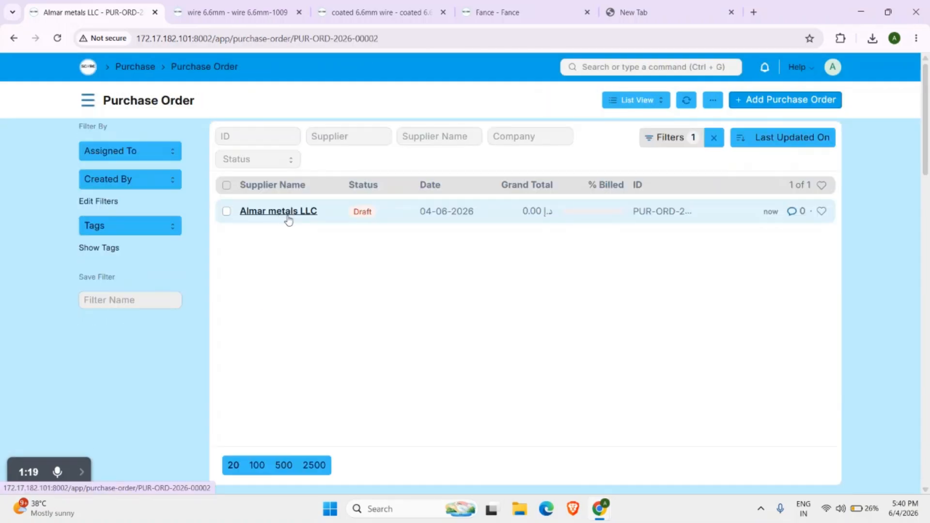
{"action": "left_click", "coordinate": [287, 213]}
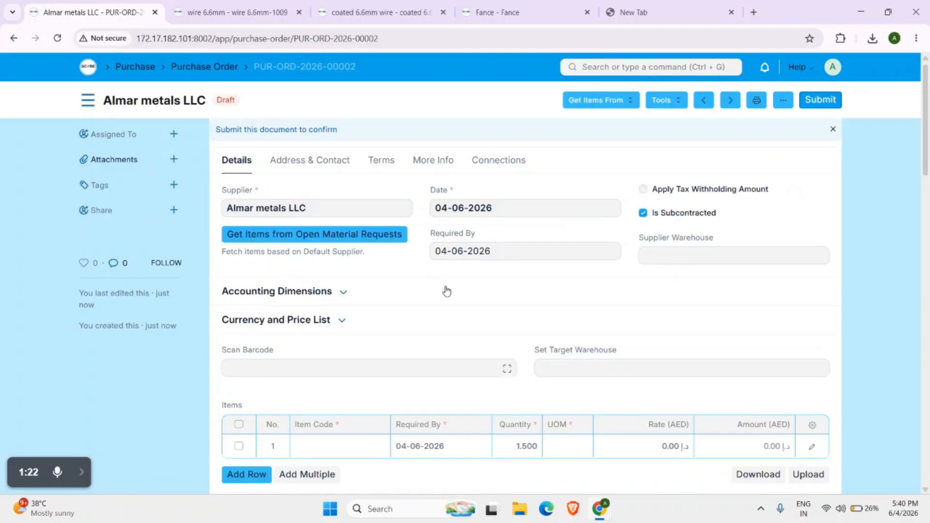
{"action": "scroll", "coordinate": [440, 258], "scroll_direction": "down", "scroll_amount": 1}
{"action": "scroll", "coordinate": [415, 303], "scroll_direction": "down", "scroll_amount": 2}
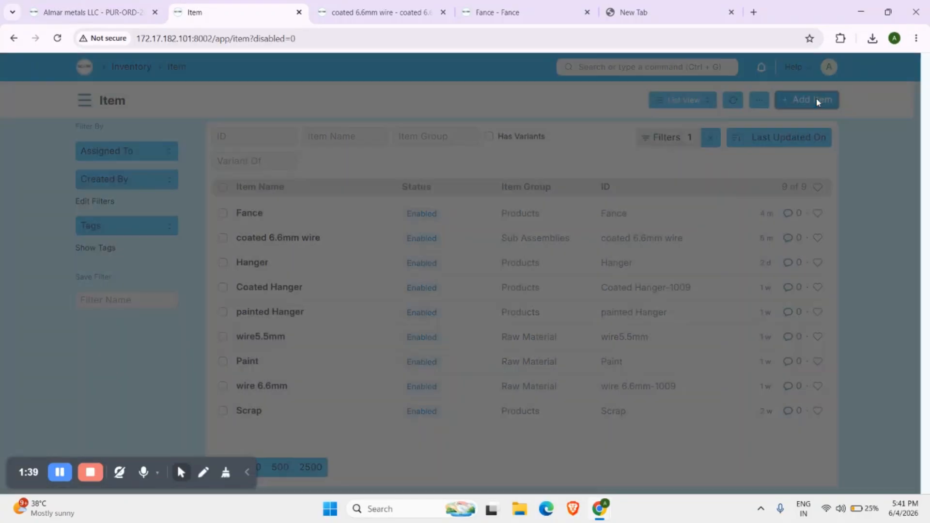
- Start a new item in the full form with the item code Job of Coating the wire
{"action": "left_click", "coordinate": [815, 99]}
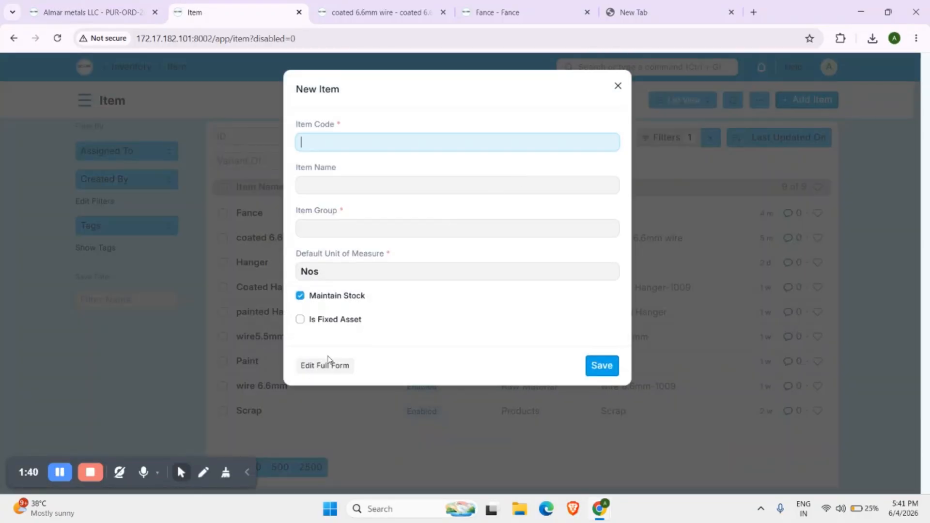
{"action": "left_click", "coordinate": [328, 364]}
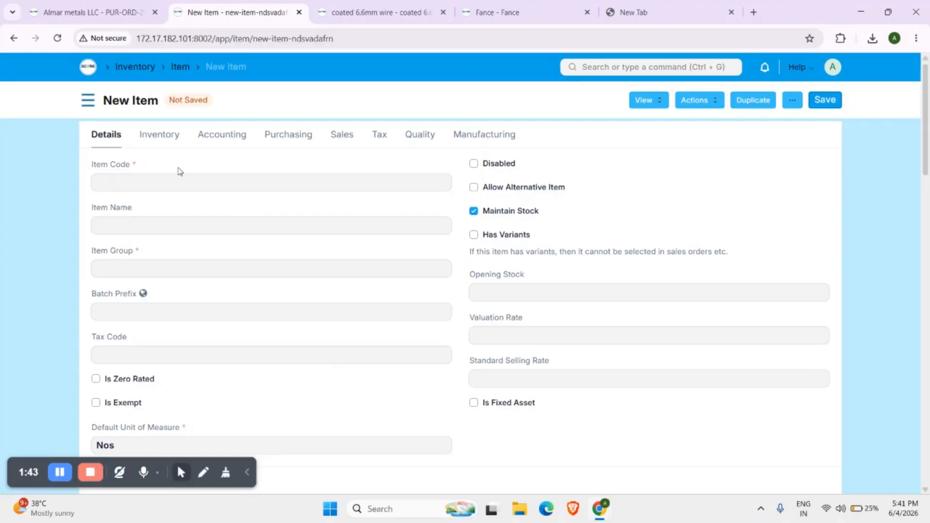
{"action": "left_click", "coordinate": [176, 178]}
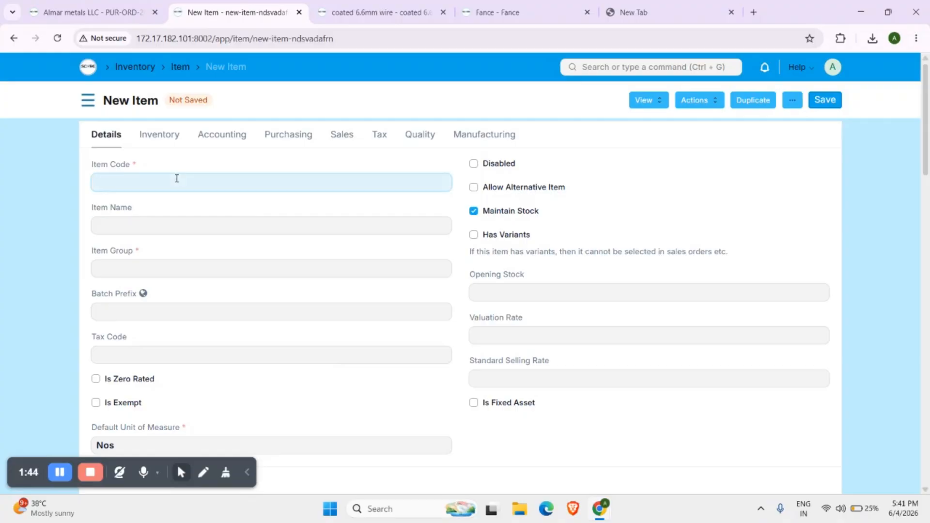
{"action": "type", "text": "Job"}
{"action": "type", "text": " E"}
{"action": "key", "text": "BackSpace"}
{"action": "type", "text": "of Coating"}
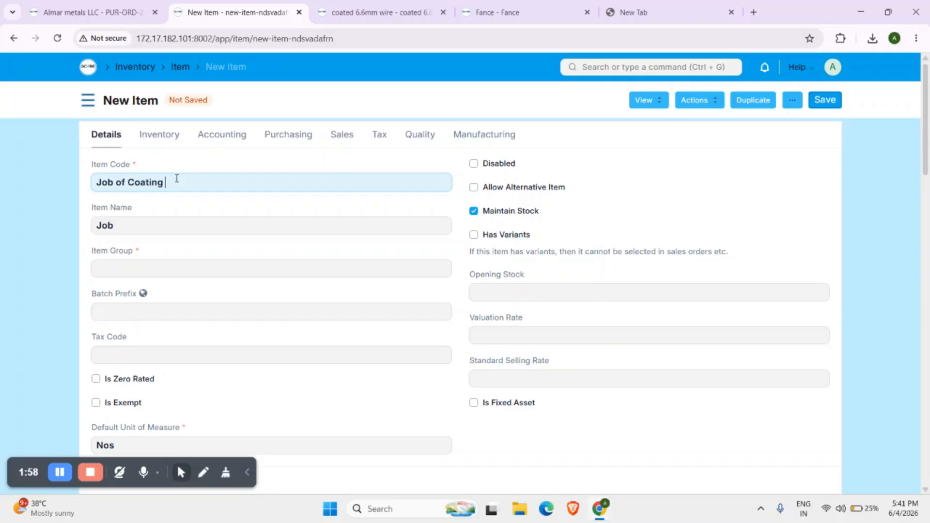
{"action": "type", "text": " the"}
{"action": "type", "text": "w"}
{"action": "type", "text": "ire"}
- Assign the item to the Services group, disable Maintain Stock, set a standard selling rate of 30, and save it
{"action": "left_click", "coordinate": [164, 267]}
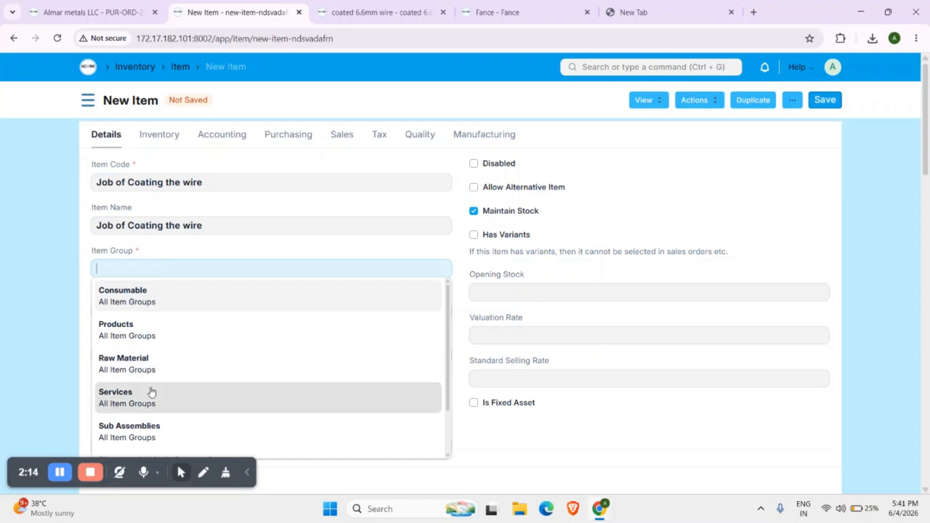
{"action": "left_click", "coordinate": [150, 395]}
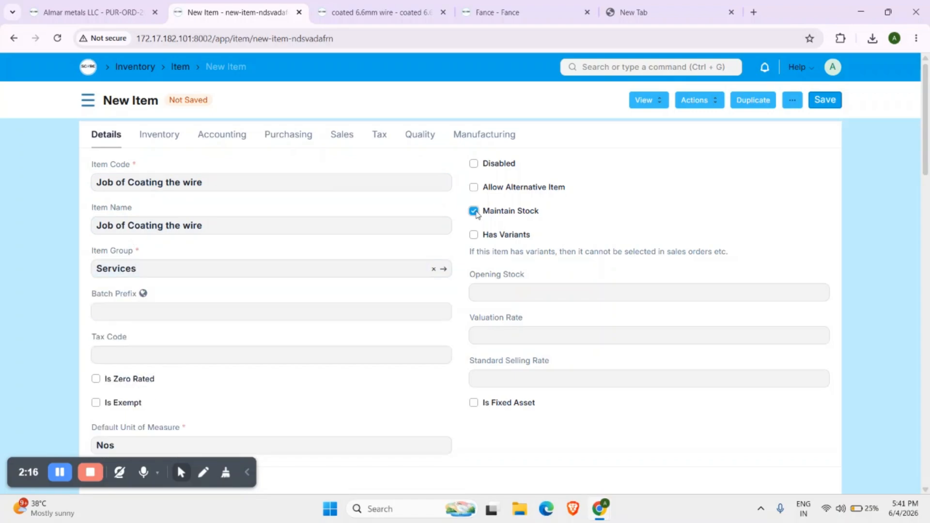
{"action": "left_click", "coordinate": [474, 210]}
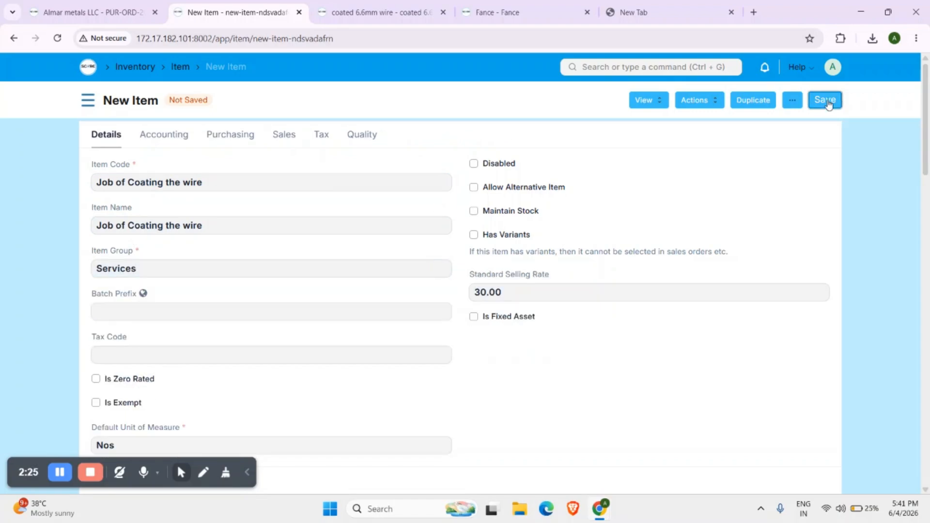
{"action": "left_click", "coordinate": [826, 100]}
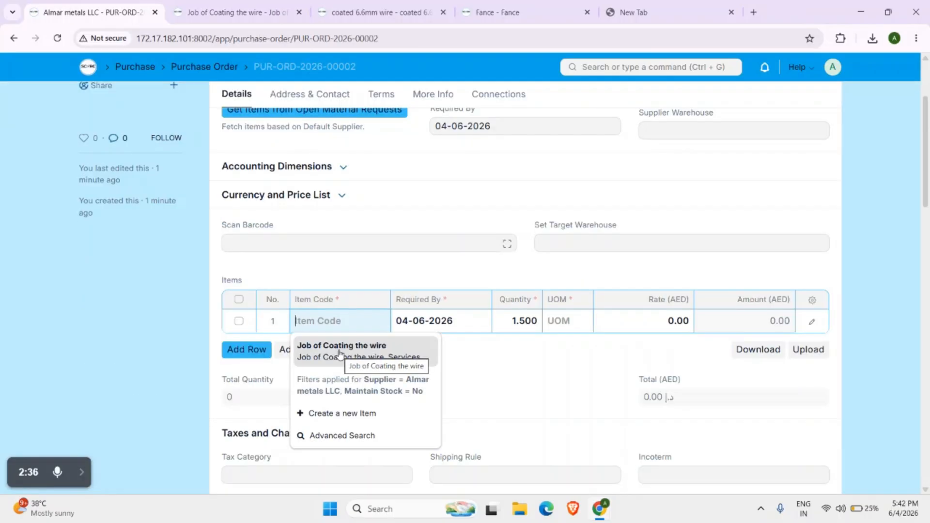
- Set the purchase order row's item to Job of Coating the wire at a rate of 30 AED and check its finished good details
{"action": "left_click", "coordinate": [340, 354]}
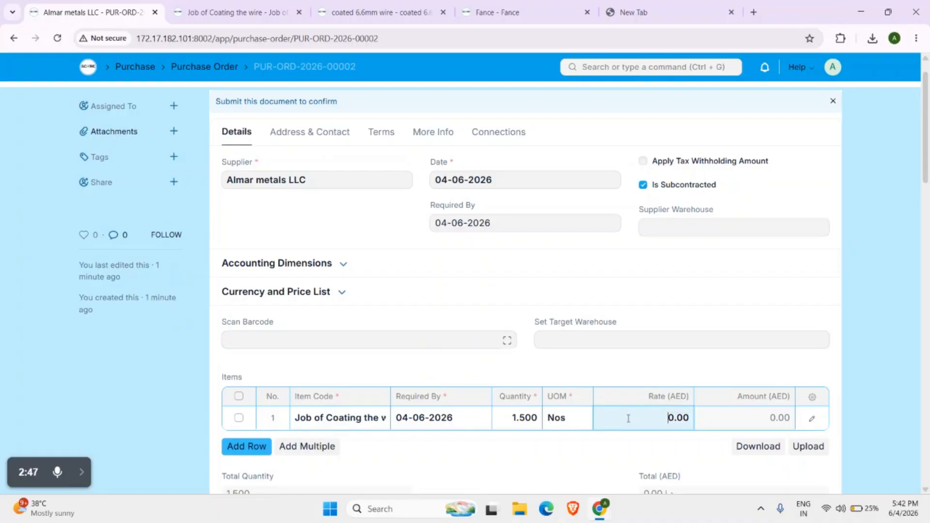
{"action": "type", "text": "30"}
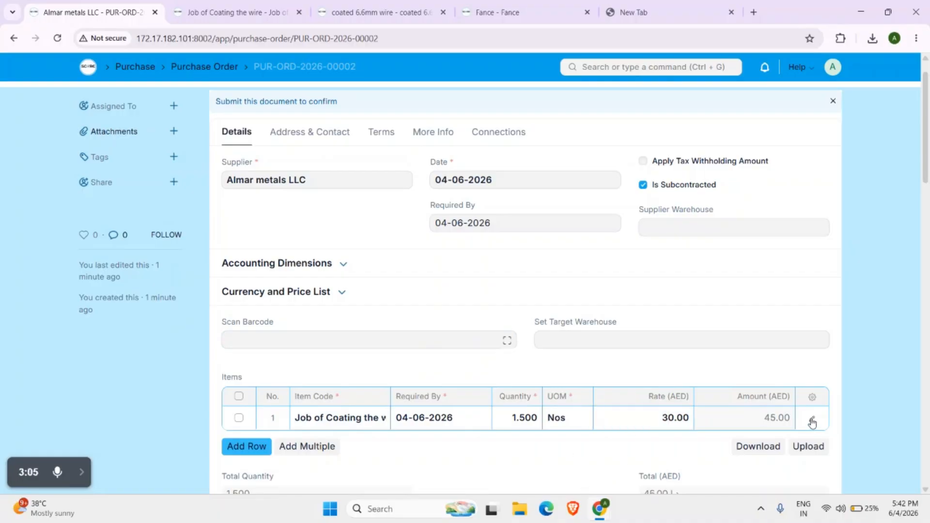
{"action": "left_click", "coordinate": [812, 421]}
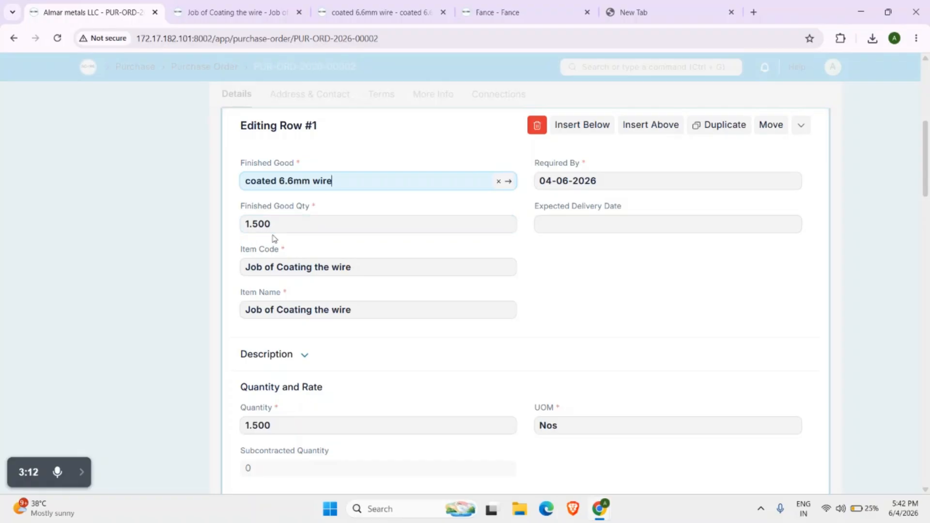
{"action": "left_click", "coordinate": [852, 326]}
{"action": "left_click", "coordinate": [851, 322]}
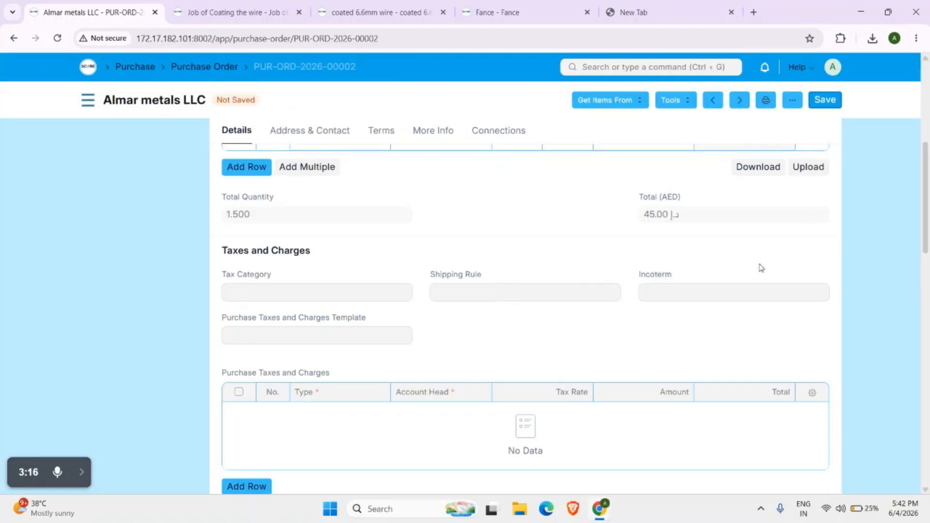
- Save the Almar metals LLC purchase order and submit it permanently
{"action": "scroll", "coordinate": [760, 266], "scroll_direction": "up", "scroll_amount": 6}
{"action": "scroll", "coordinate": [760, 264], "scroll_direction": "up", "scroll_amount": 1}
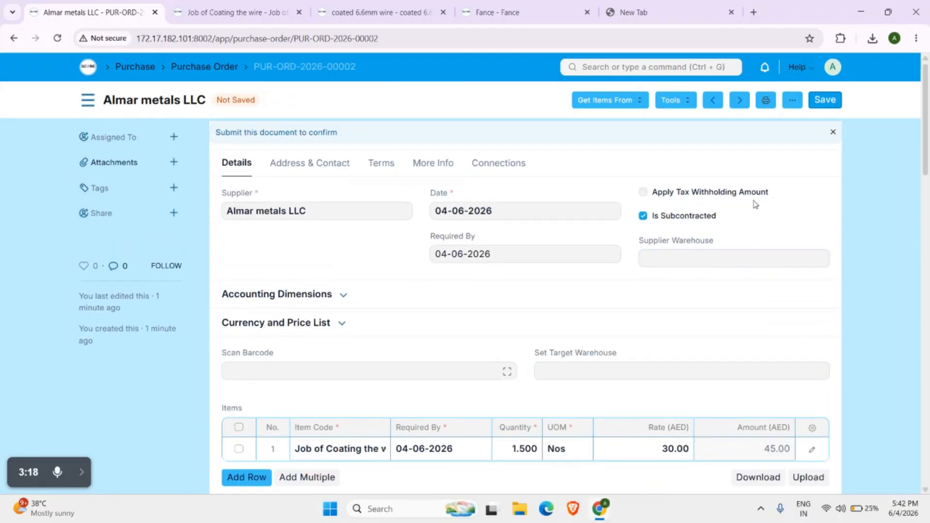
{"action": "left_click", "coordinate": [824, 99]}
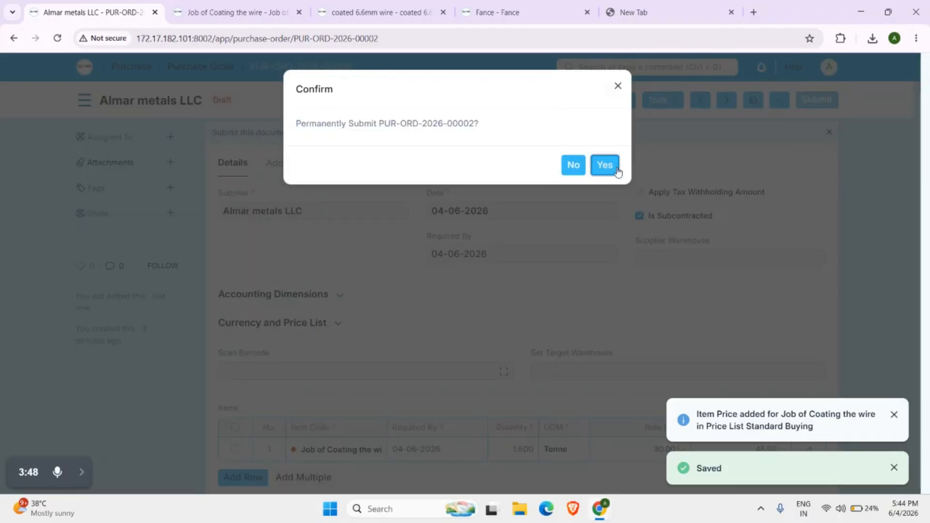
{"action": "left_click", "coordinate": [616, 168]}
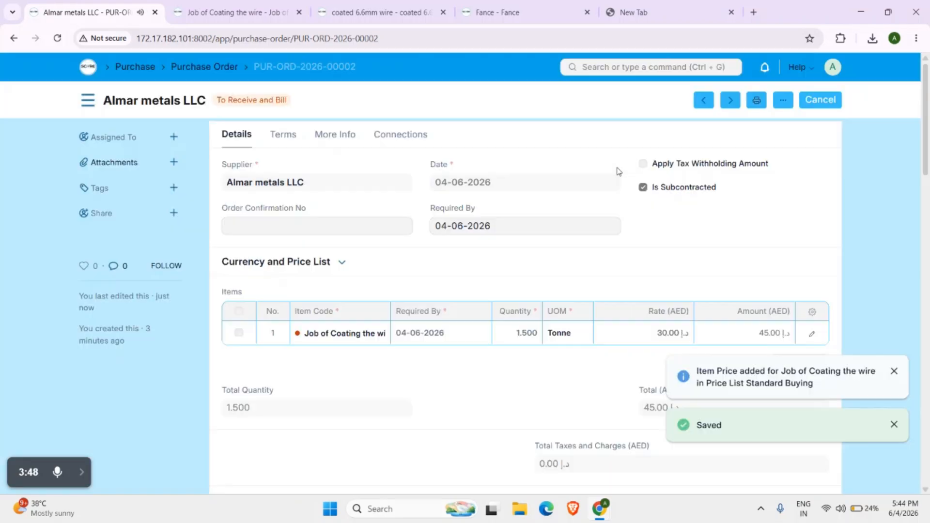
- Create a subcontracting order from the purchase order with Goods In Transit - HMI as the job worker warehouse
{"action": "left_click", "coordinate": [675, 100]}
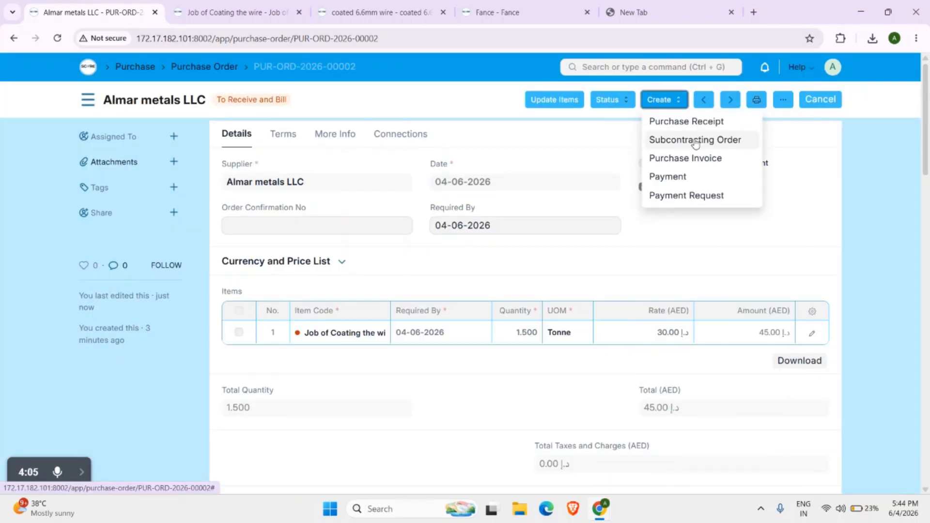
{"action": "left_click", "coordinate": [694, 140]}
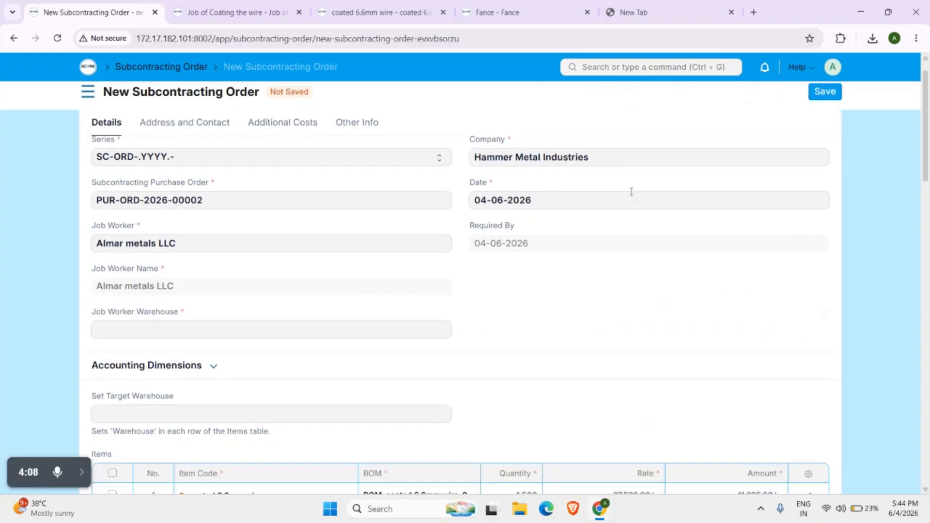
{"action": "scroll", "coordinate": [629, 195], "scroll_direction": "down", "scroll_amount": 3}
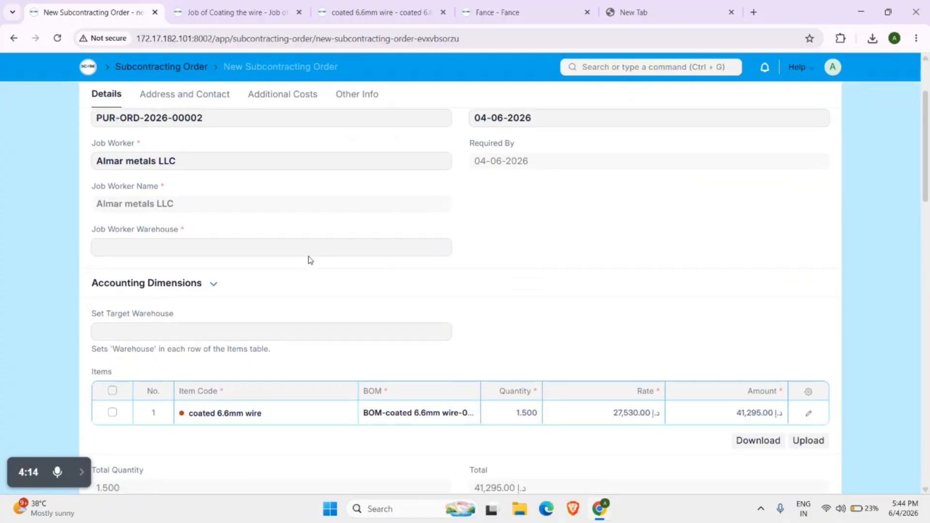
{"action": "left_click", "coordinate": [312, 251]}
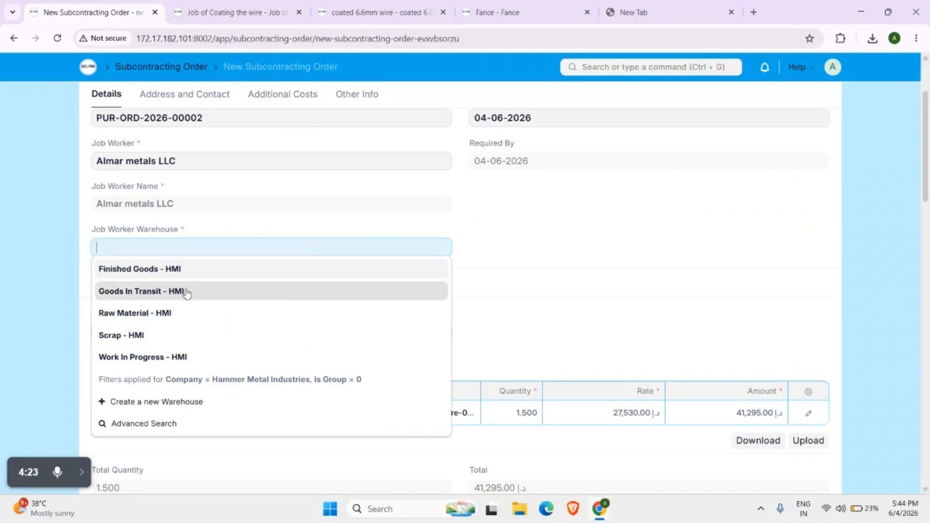
{"action": "left_click", "coordinate": [187, 293]}
{"action": "scroll", "coordinate": [605, 190], "scroll_direction": "down", "scroll_amount": 2}
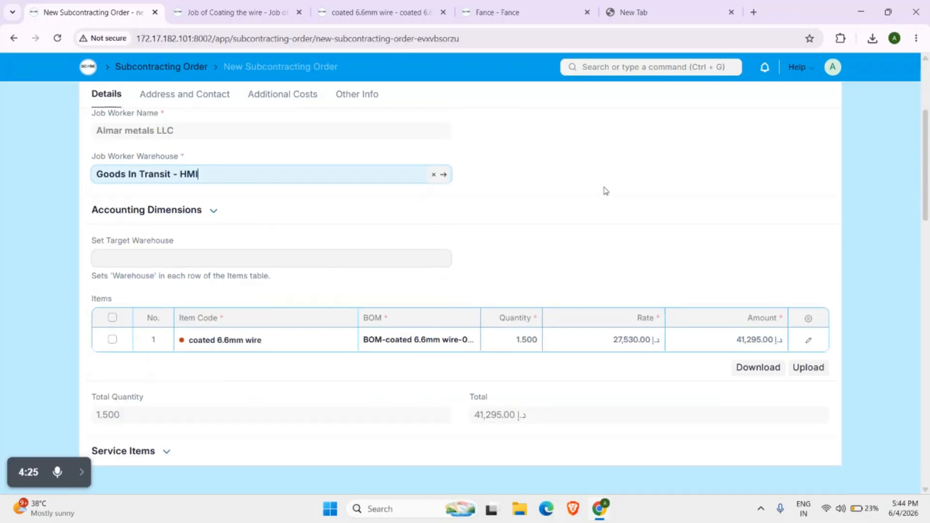
- Review the subcontracting order's items, then save and submit the order
{"action": "scroll", "coordinate": [605, 191], "scroll_direction": "down", "scroll_amount": 1}
{"action": "scroll", "coordinate": [605, 190], "scroll_direction": "up", "scroll_amount": 3}
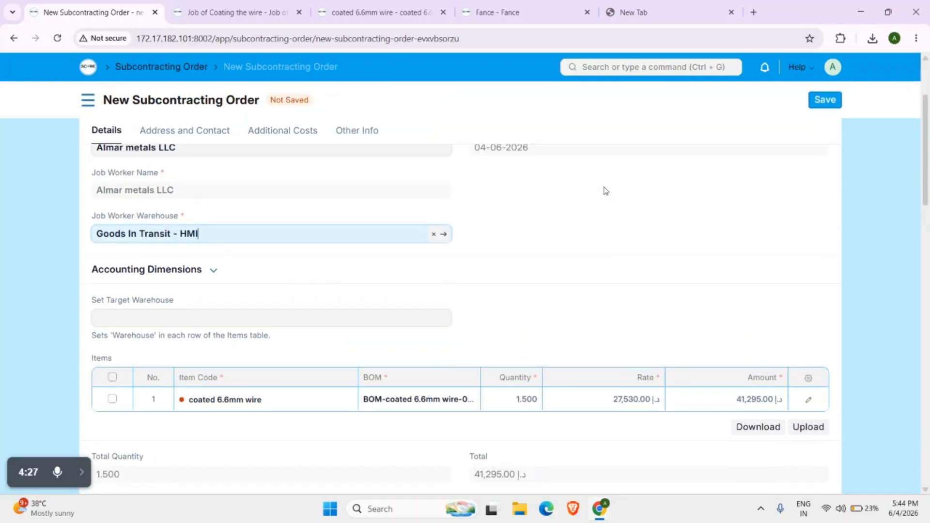
{"action": "scroll", "coordinate": [605, 190], "scroll_direction": "up", "scroll_amount": 2}
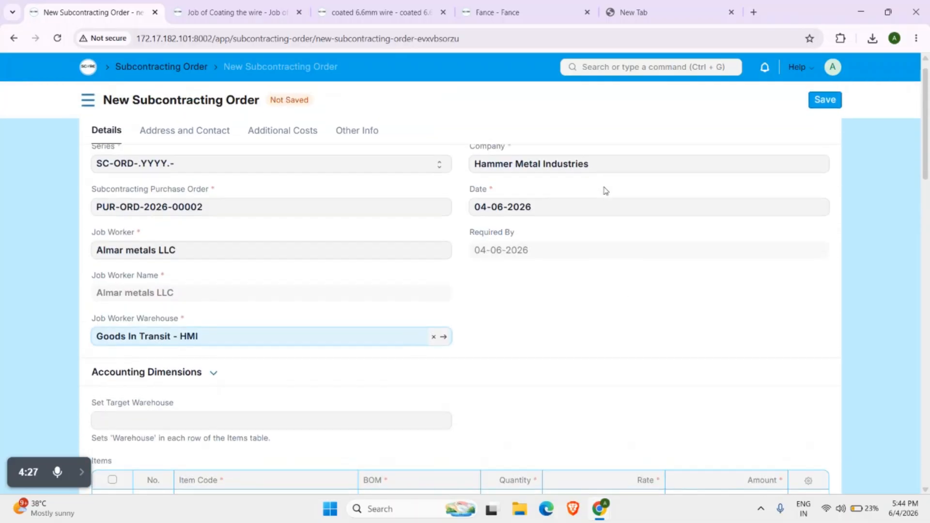
{"action": "left_click", "coordinate": [824, 101]}
{"action": "left_click", "coordinate": [820, 100]}
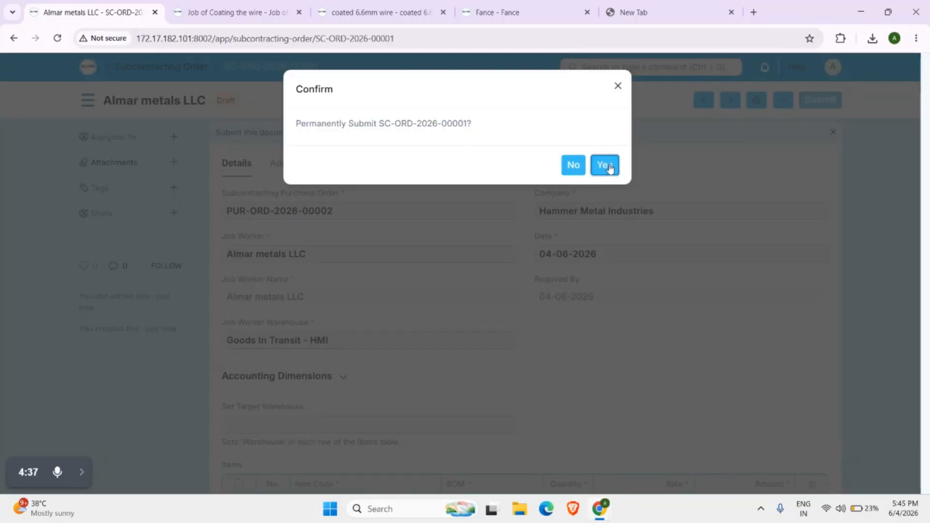
{"action": "left_click", "coordinate": [606, 166]}
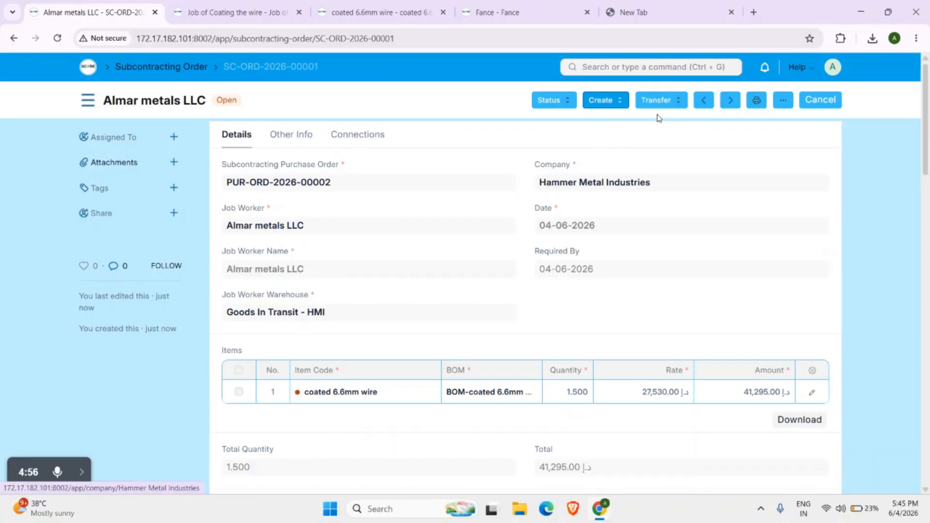
- Create a material-to-supplier stock entry from the subcontracting order and check its Send to Subcontractor details and items
{"action": "left_click", "coordinate": [670, 106]}
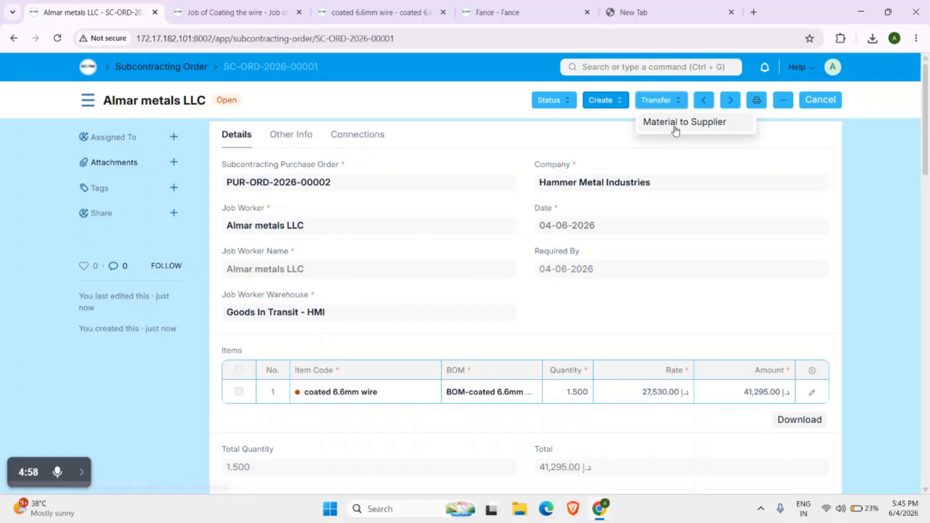
{"action": "left_click", "coordinate": [675, 131]}
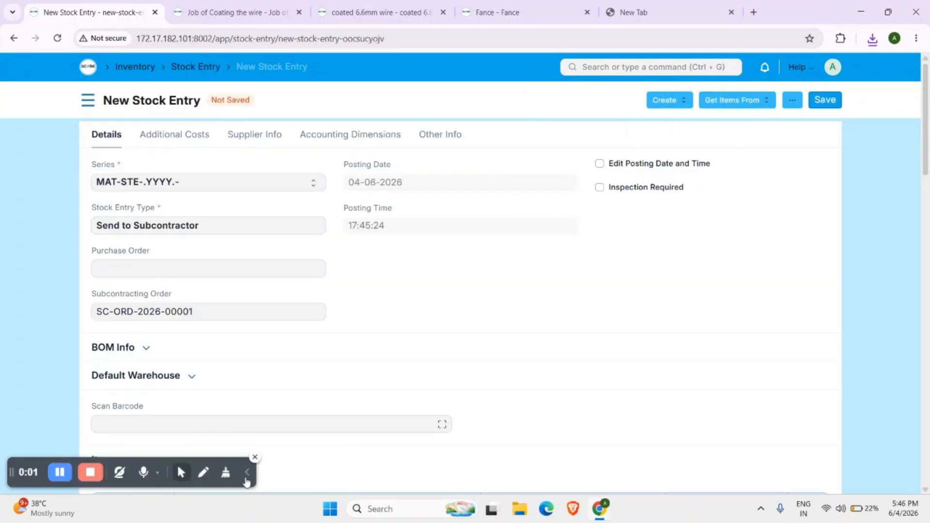
{"action": "left_click", "coordinate": [247, 474]}
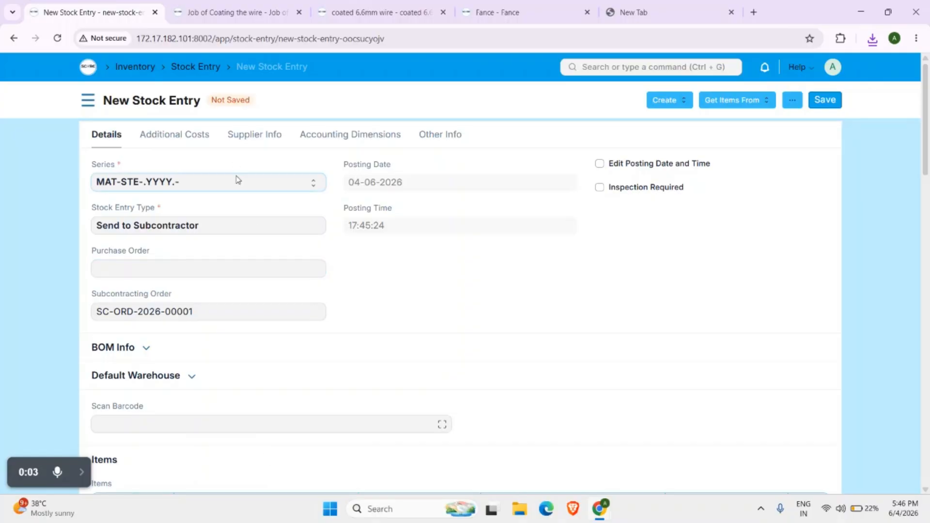
{"action": "left_click", "coordinate": [275, 222]}
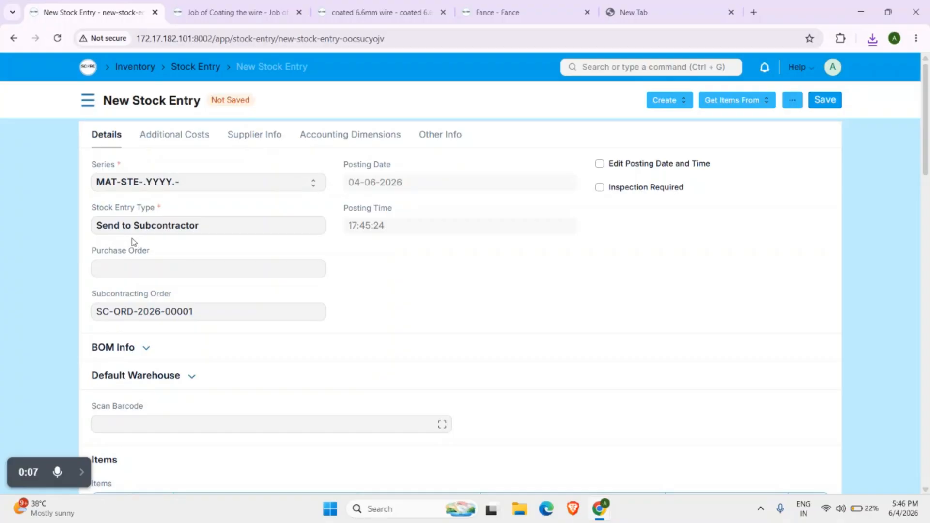
{"action": "scroll", "coordinate": [189, 241], "scroll_direction": "down", "scroll_amount": 3}
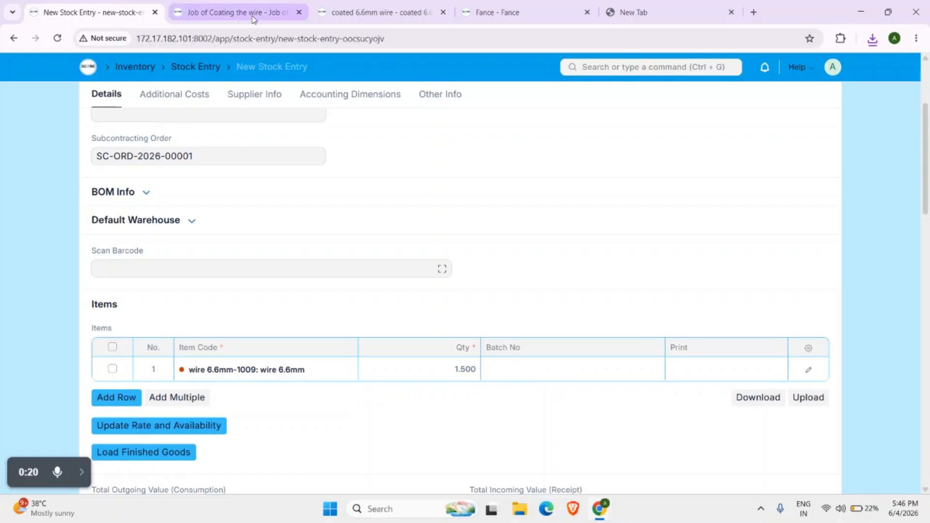
- Look up the batches of the wire 6.6mm item and open active batch wire-1009-6.6-0523-003 to copy its ID
{"action": "left_click", "coordinate": [238, 12]}
{"action": "left_click", "coordinate": [288, 136]}
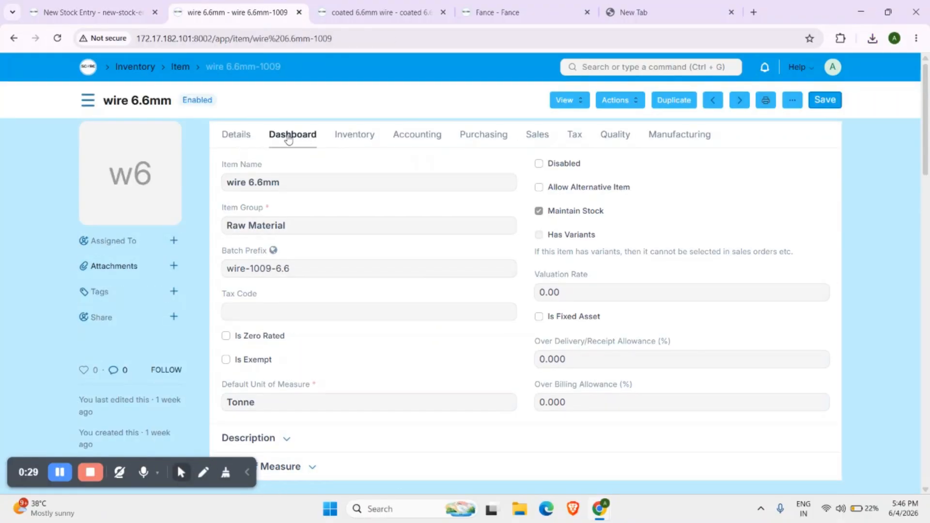
{"action": "scroll", "coordinate": [371, 282], "scroll_direction": "down", "scroll_amount": 4}
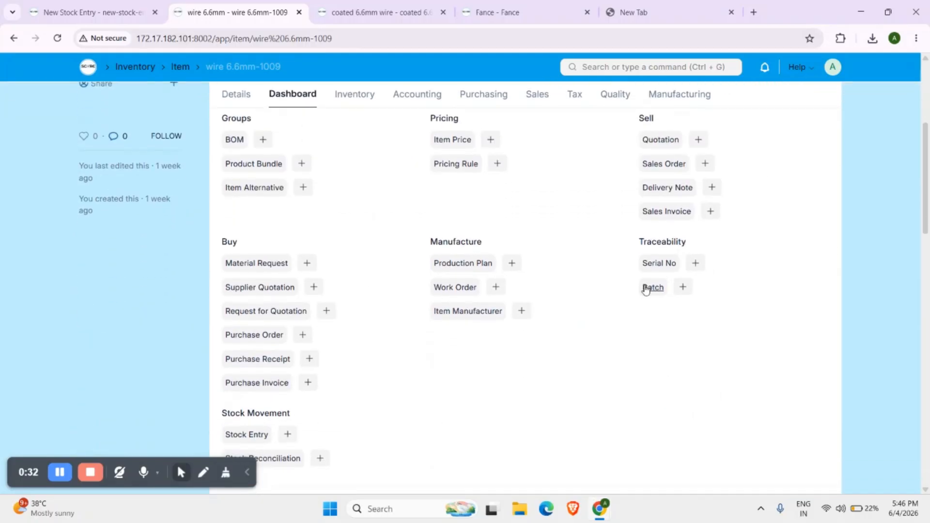
{"action": "left_click", "coordinate": [651, 288]}
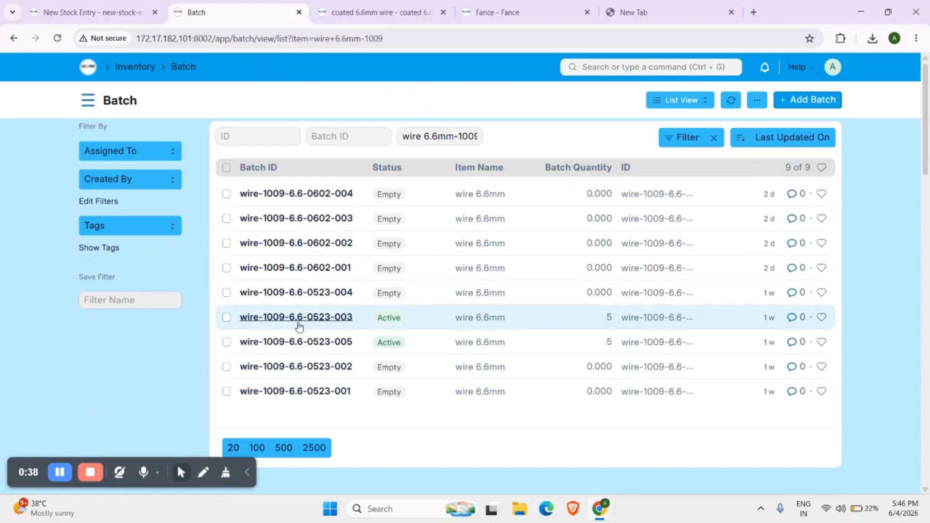
{"action": "left_click", "coordinate": [297, 318]}
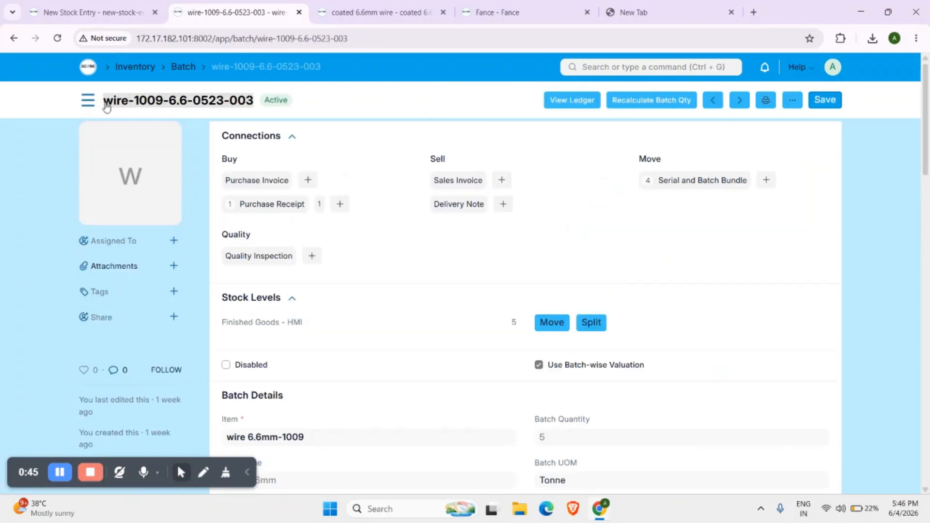
- Set the batch number of the wire 6.6mm-1009 row in the new stock entry to wire-1009-6.6-0523-003
{"action": "left_click", "coordinate": [88, 7]}
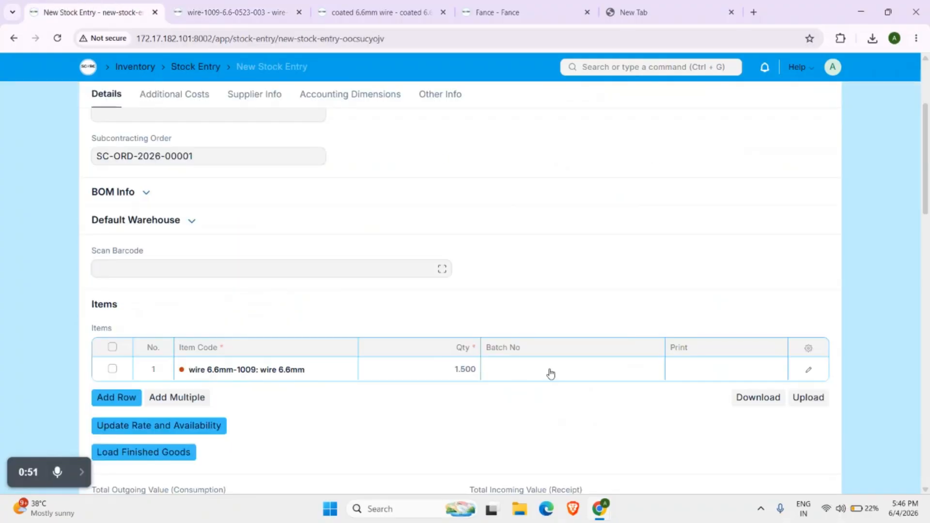
{"action": "left_click", "coordinate": [533, 369]}
{"action": "type", "text": "wire-1009-6.6-0523-003"}
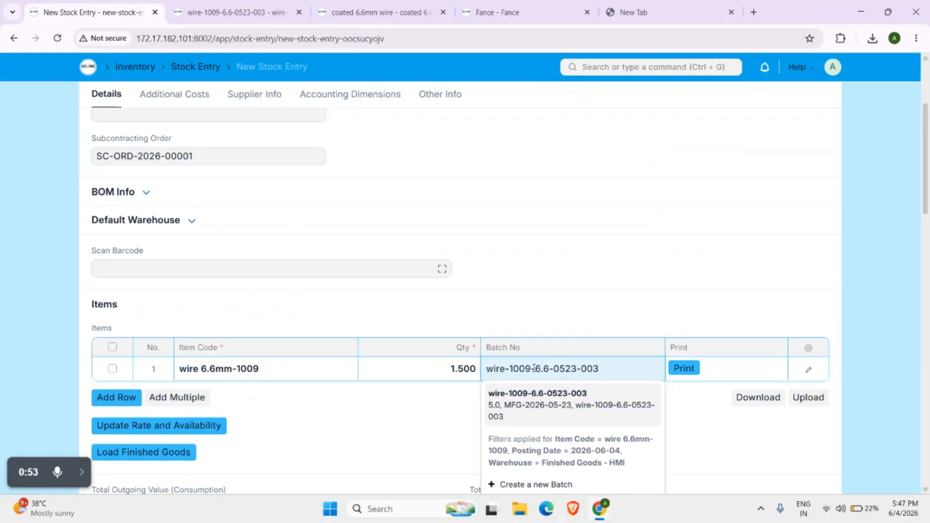
{"action": "left_click", "coordinate": [535, 414]}
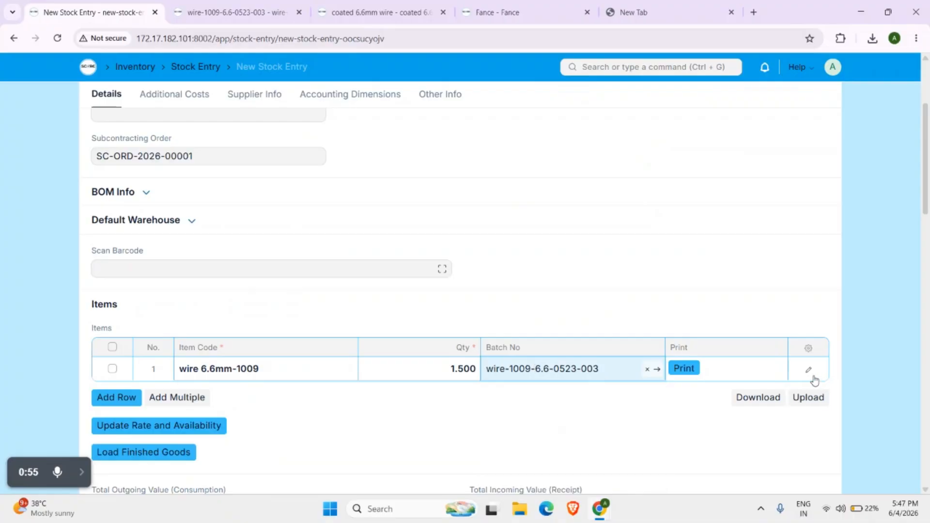
- Save the Send to Subcontractor stock entry and submit it permanently
{"action": "scroll", "coordinate": [811, 379], "scroll_direction": "up", "scroll_amount": 3}
{"action": "left_click", "coordinate": [824, 100]}
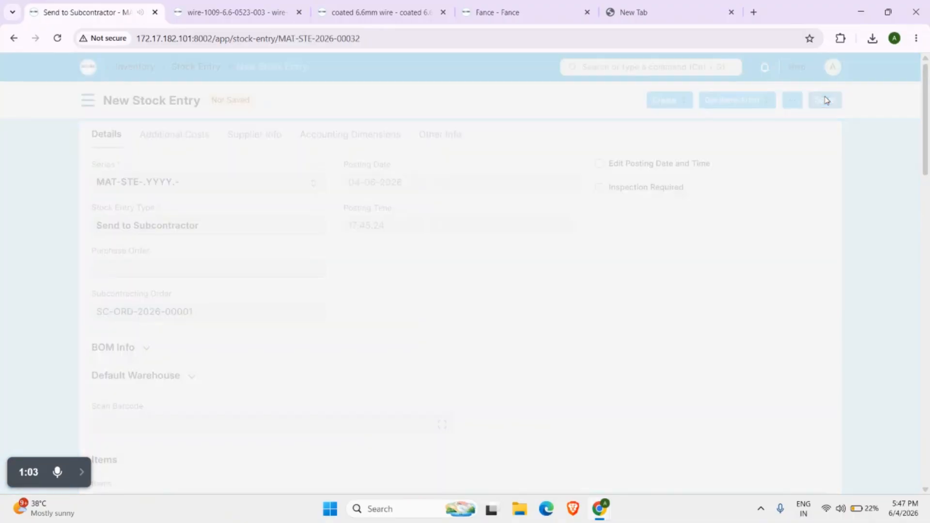
{"action": "left_click", "coordinate": [825, 100]}
{"action": "left_click", "coordinate": [602, 167]}
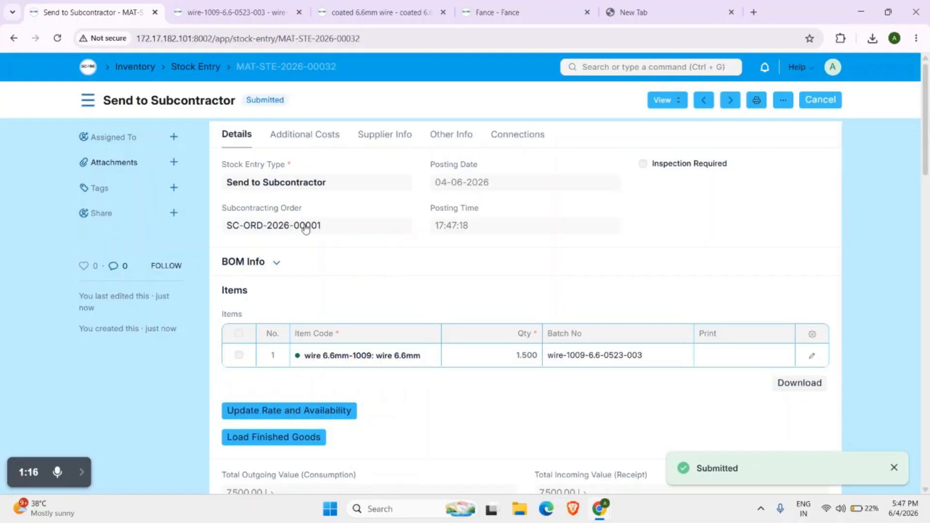
- Create a subcontracting receipt from the linked subcontracting order with Raw Material - HMI as the accepted warehouse
{"action": "left_click", "coordinate": [267, 227]}
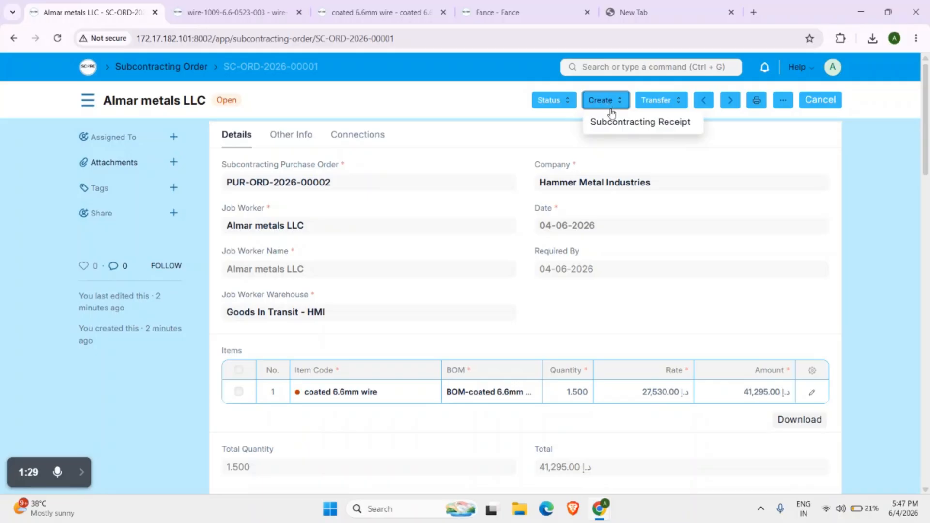
{"action": "left_click", "coordinate": [616, 123]}
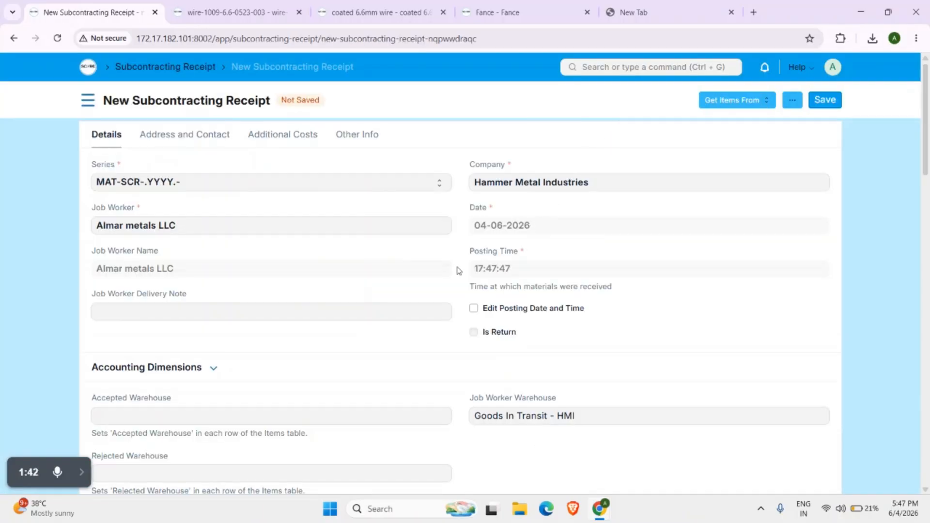
{"action": "scroll", "coordinate": [285, 291], "scroll_direction": "down", "scroll_amount": 1}
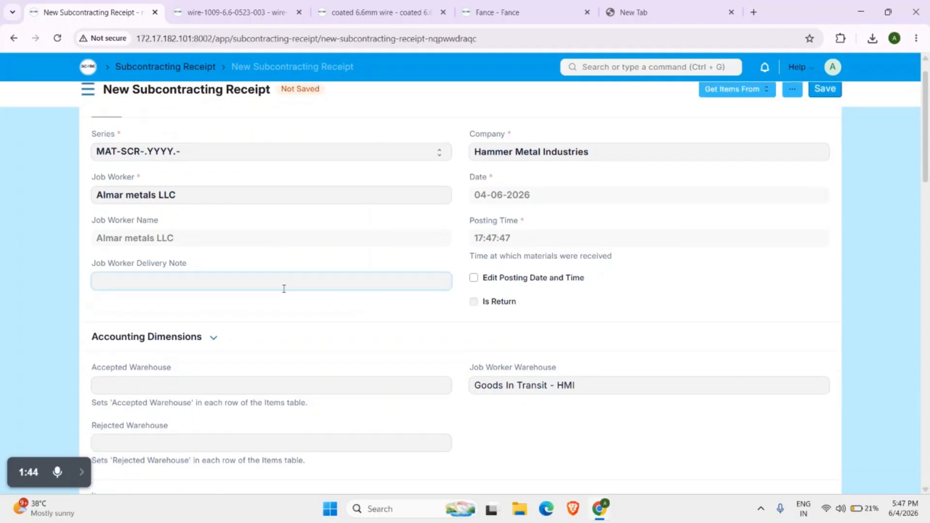
{"action": "scroll", "coordinate": [284, 343], "scroll_direction": "down", "scroll_amount": 4}
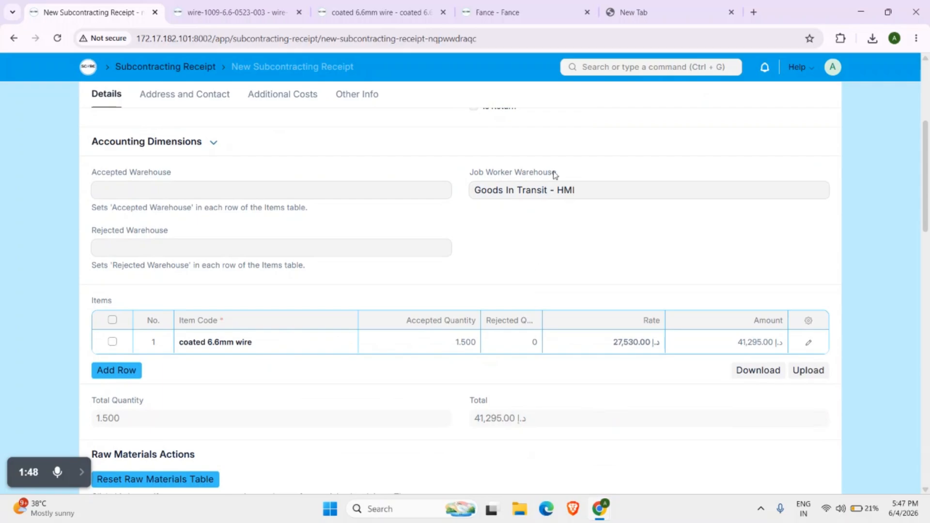
{"action": "left_click", "coordinate": [519, 193]}
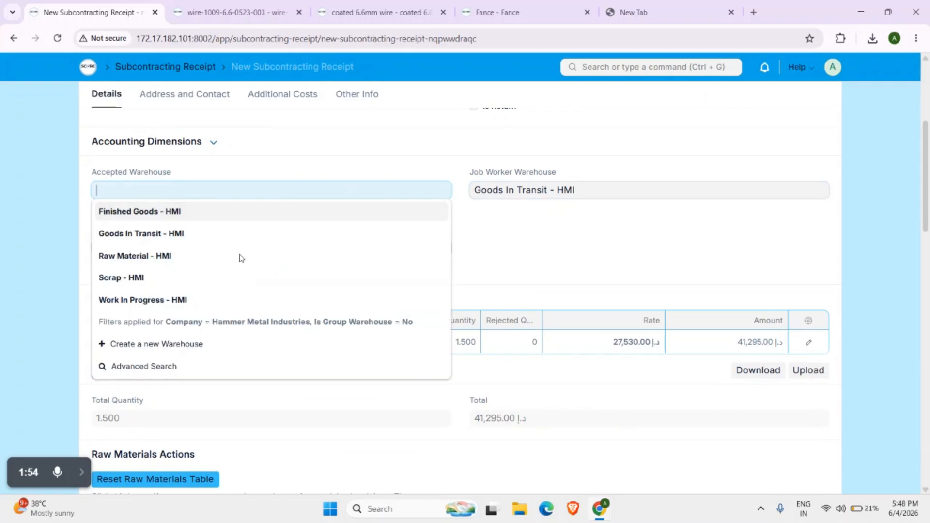
{"action": "left_click", "coordinate": [223, 262]}
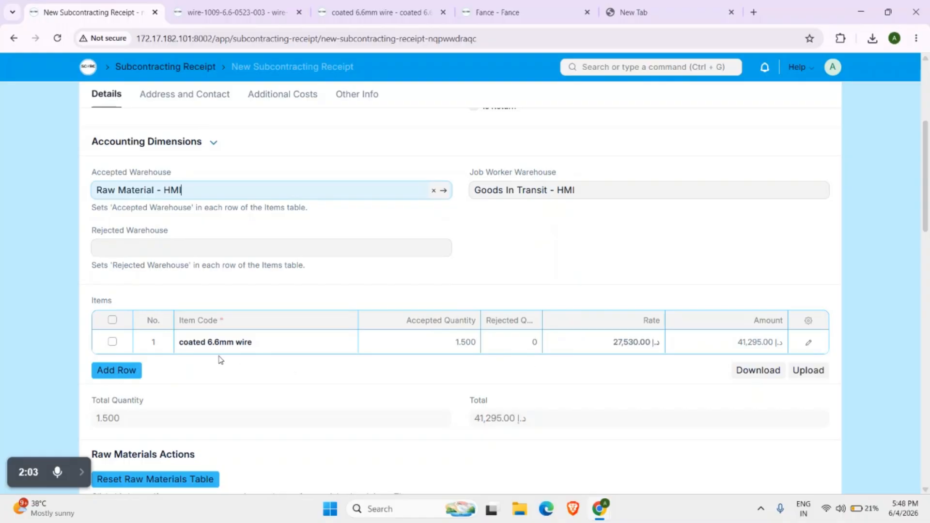
- Save the Almar metals LLC subcontracting receipt and submit it permanently
{"action": "scroll", "coordinate": [297, 374], "scroll_direction": "up", "scroll_amount": 5}
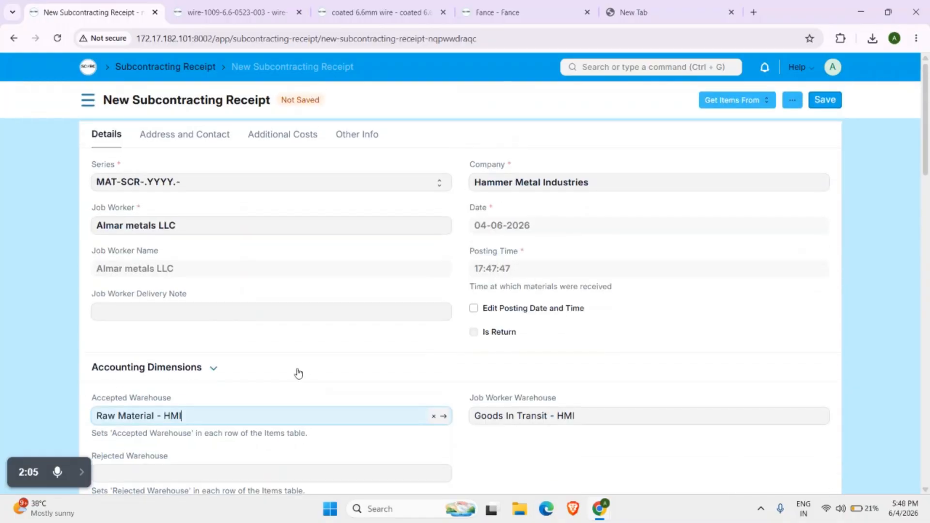
{"action": "left_click", "coordinate": [819, 100]}
{"action": "left_click", "coordinate": [819, 100]}
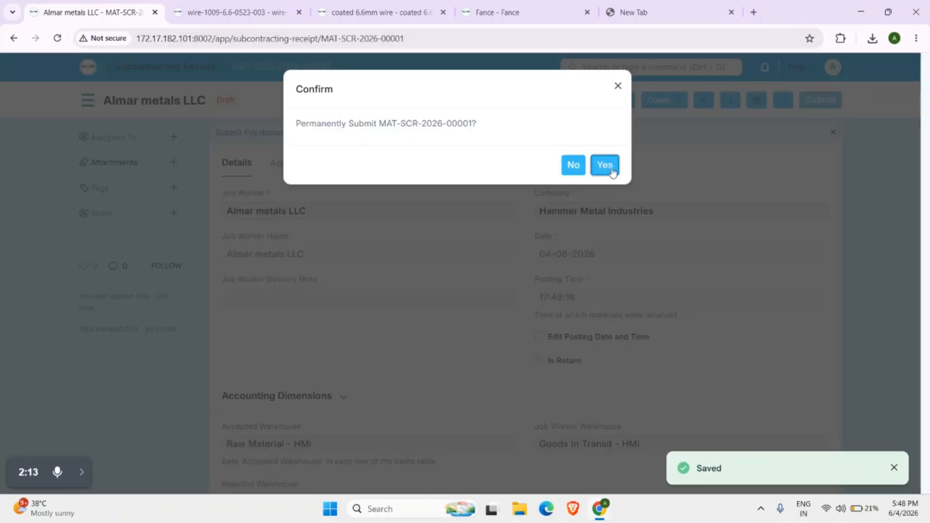
{"action": "left_click", "coordinate": [605, 165]}
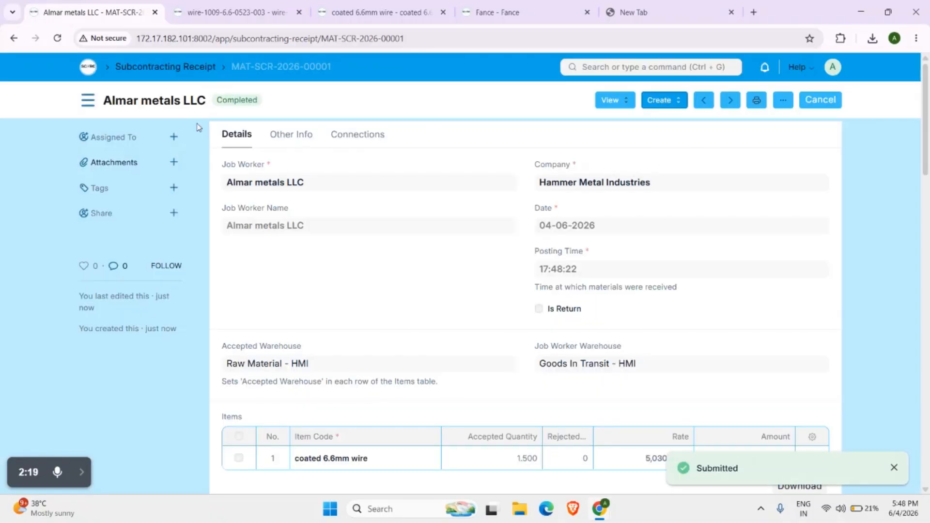
- Check the stock levels of the coated 6.6mm wire item on its dashboard
{"action": "left_click", "coordinate": [378, 12]}
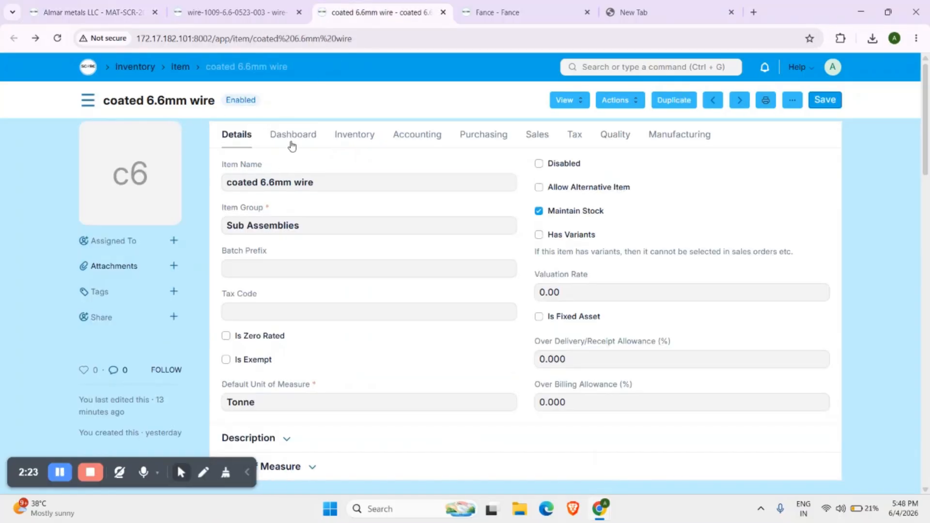
{"action": "left_click", "coordinate": [291, 144]}
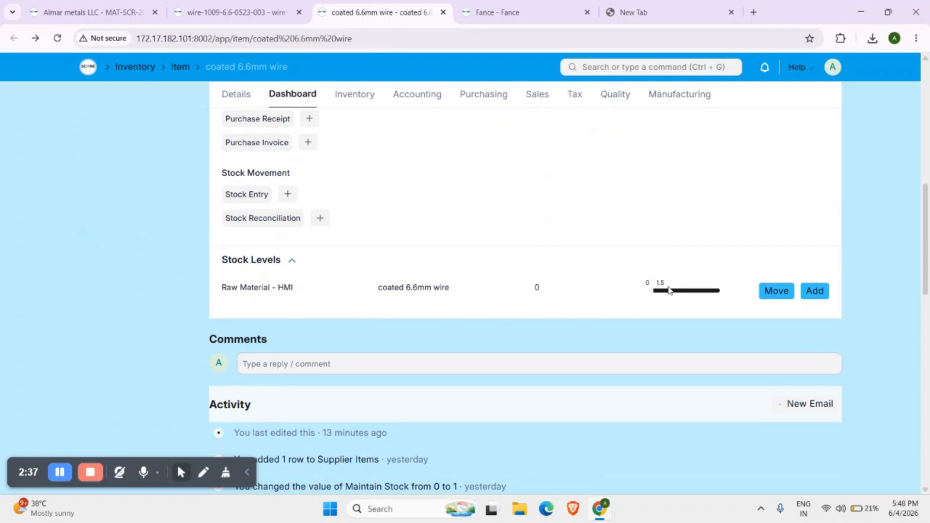
{"action": "mouse_move", "coordinate": [670, 290]}
- Open the draft Fance work order linked to the 04-06-2026 production plan made from the sales order
{"action": "left_click", "coordinate": [56, 5]}
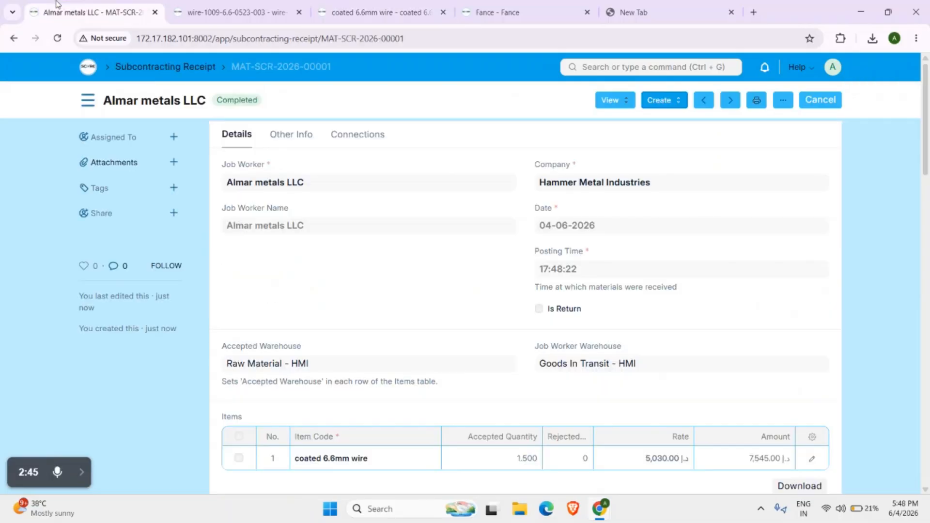
{"action": "left_click", "coordinate": [88, 67]}
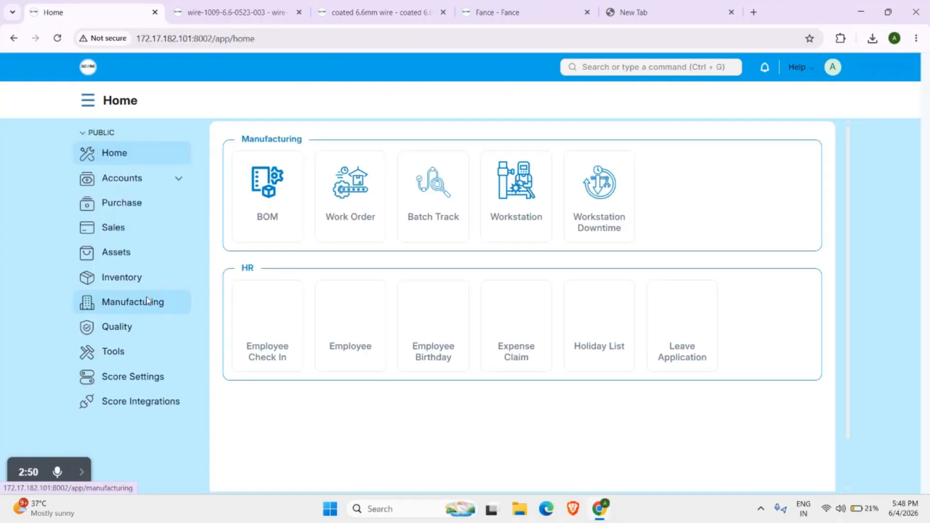
{"action": "left_click", "coordinate": [147, 301]}
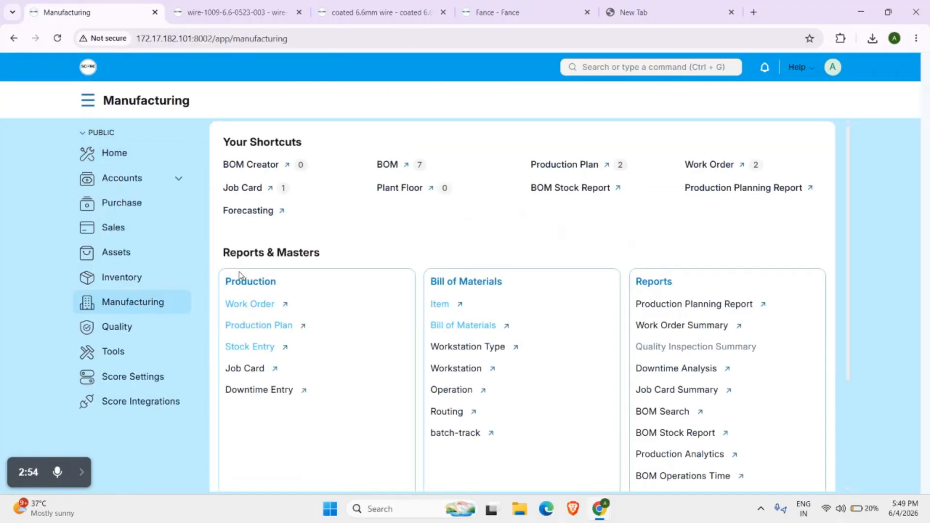
{"action": "left_click", "coordinate": [283, 325]}
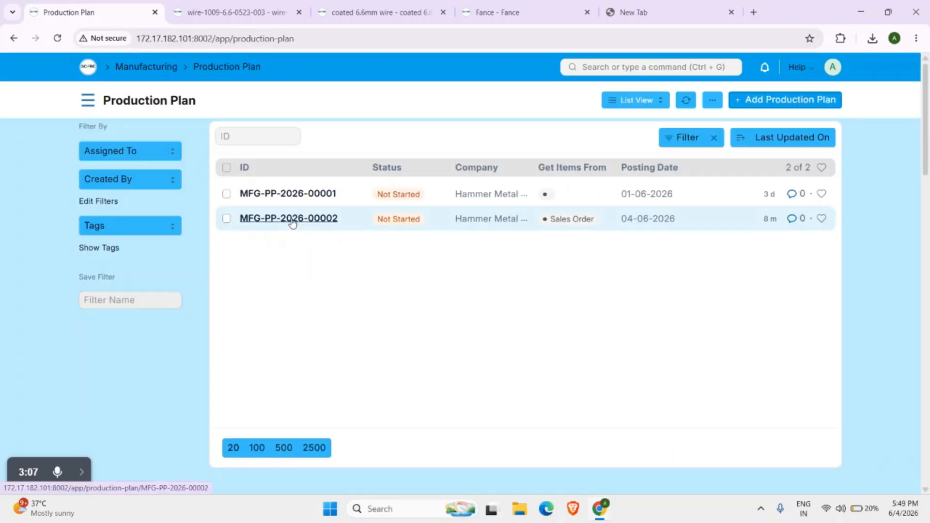
{"action": "left_click", "coordinate": [291, 218]}
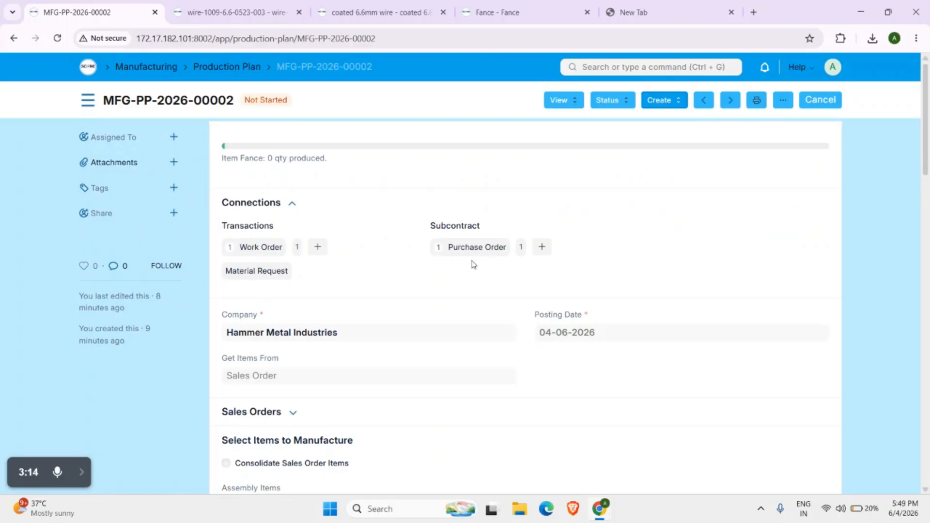
{"action": "left_click", "coordinate": [258, 248]}
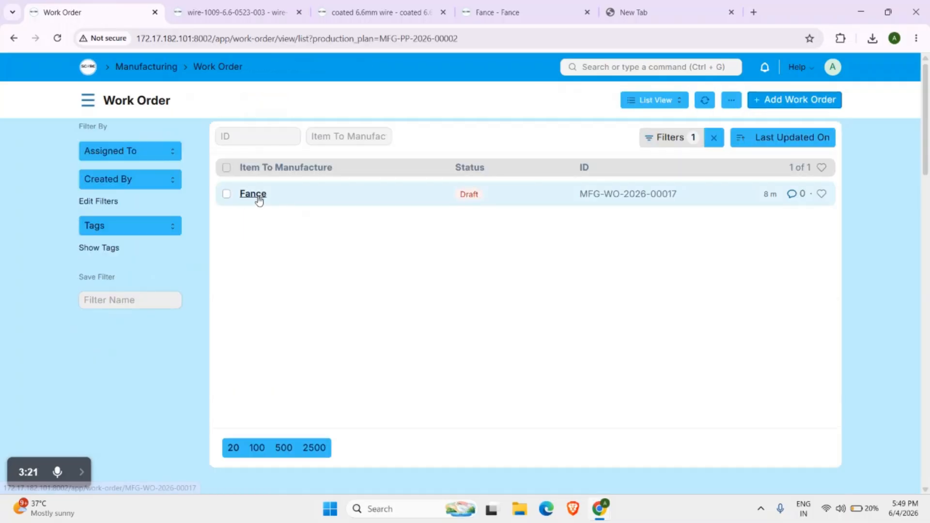
{"action": "left_click", "coordinate": [259, 196]}
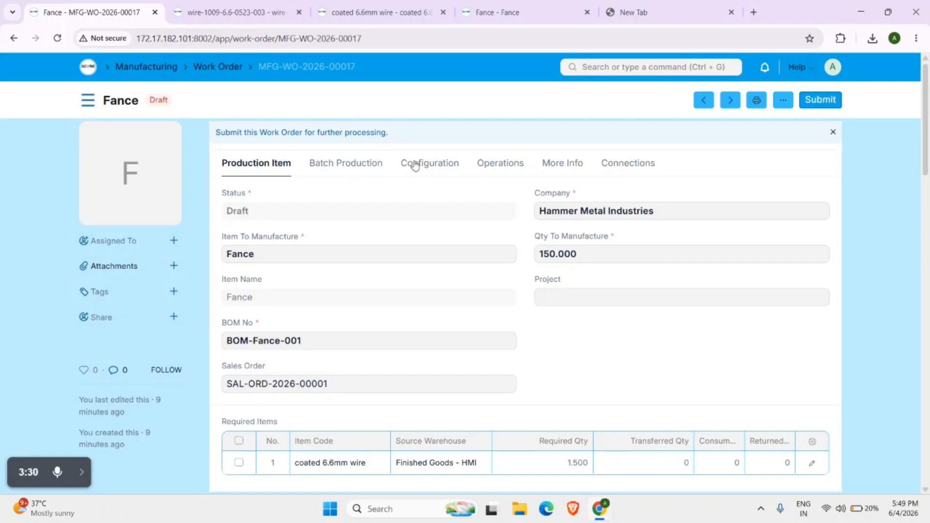
- Configure the Fance work order with Scrap - HMI as scrap, Work In Progress - HMI as work-in-progress, and Raw Material - HMI as source warehouse
{"action": "left_click", "coordinate": [415, 166]}
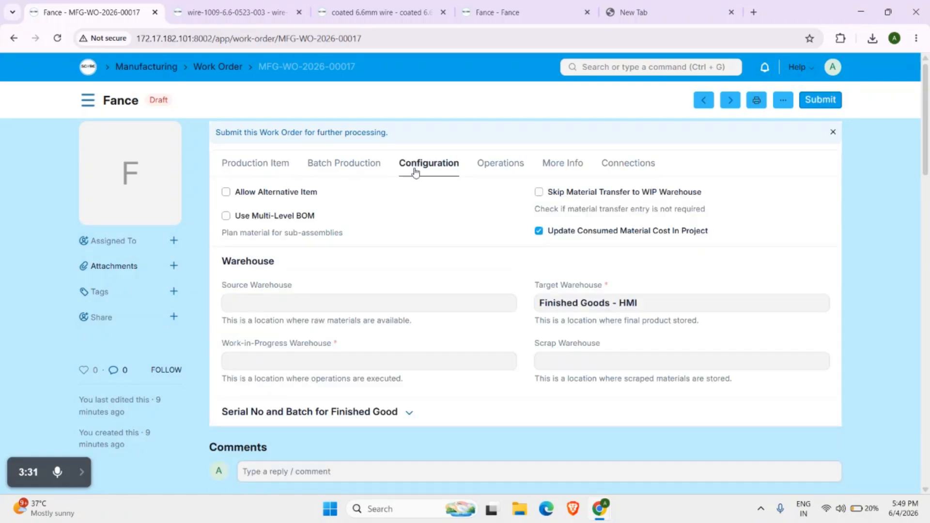
{"action": "left_click", "coordinate": [578, 361]}
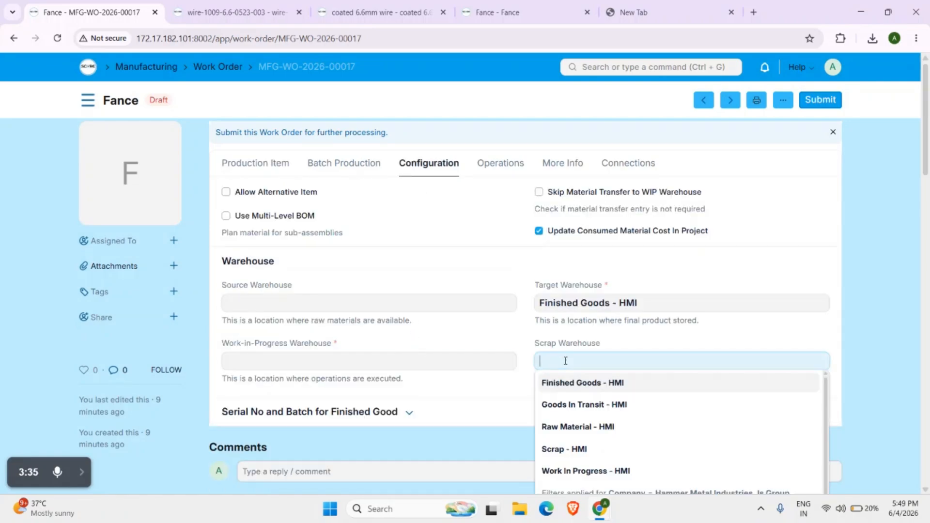
{"action": "left_click", "coordinate": [575, 448]}
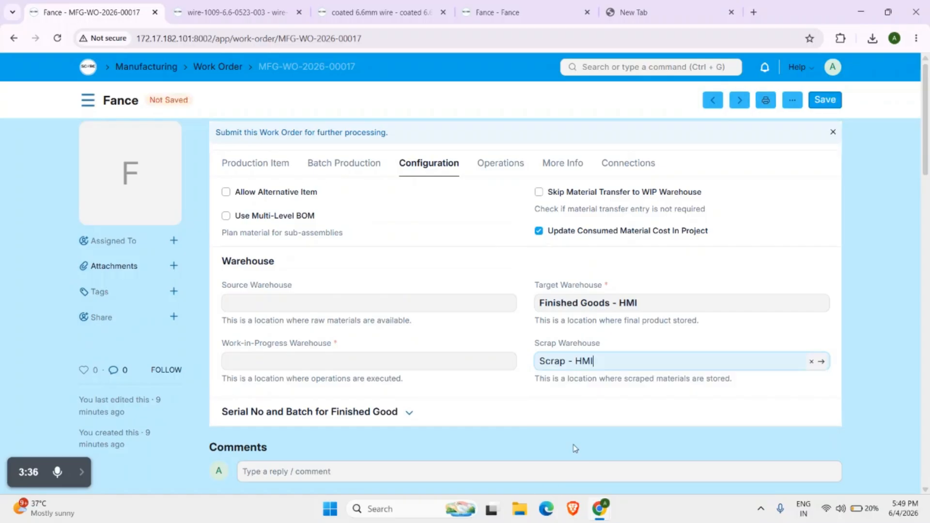
{"action": "left_click", "coordinate": [328, 358]}
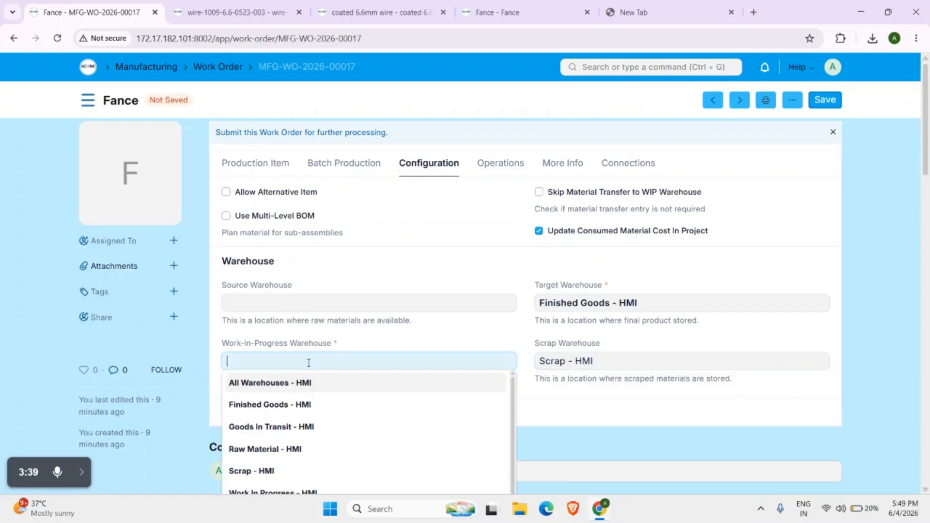
{"action": "scroll", "coordinate": [279, 458], "scroll_direction": "down", "scroll_amount": 1}
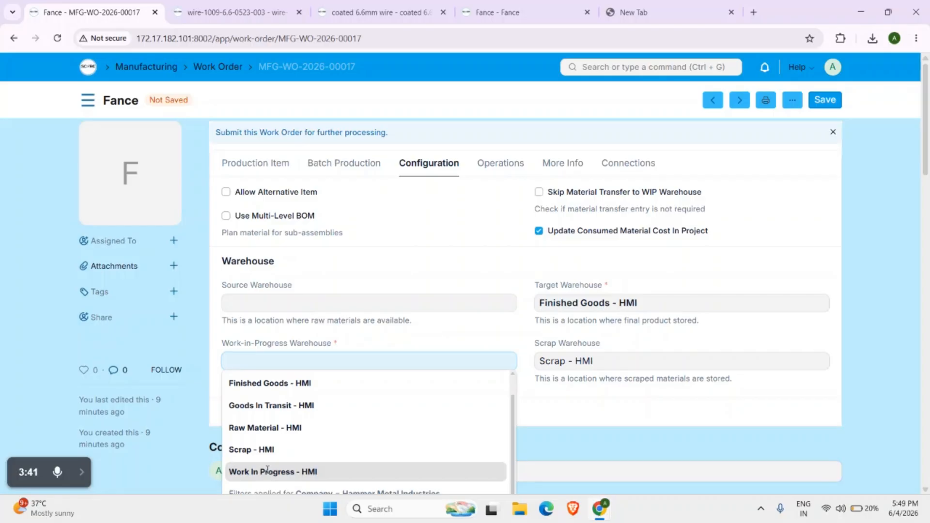
{"action": "left_click", "coordinate": [267, 469]}
{"action": "left_click", "coordinate": [303, 303]}
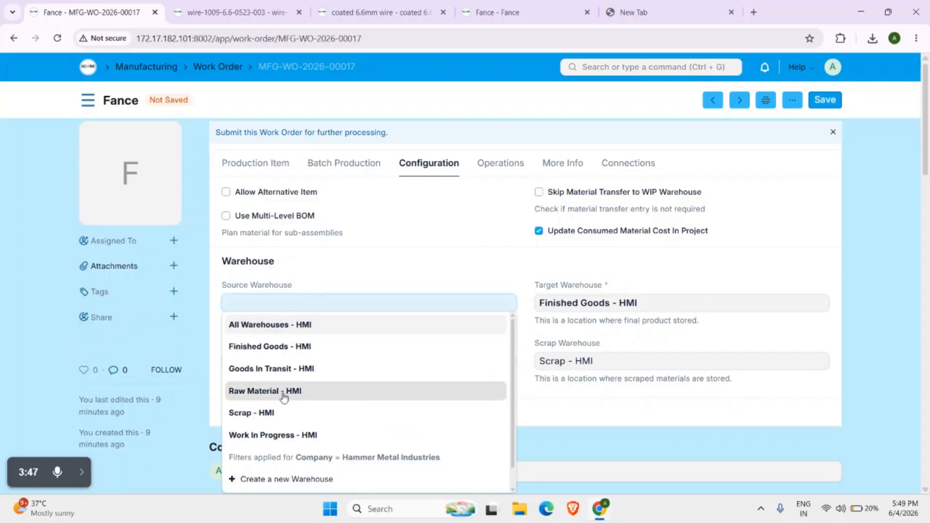
{"action": "left_click", "coordinate": [285, 395]}
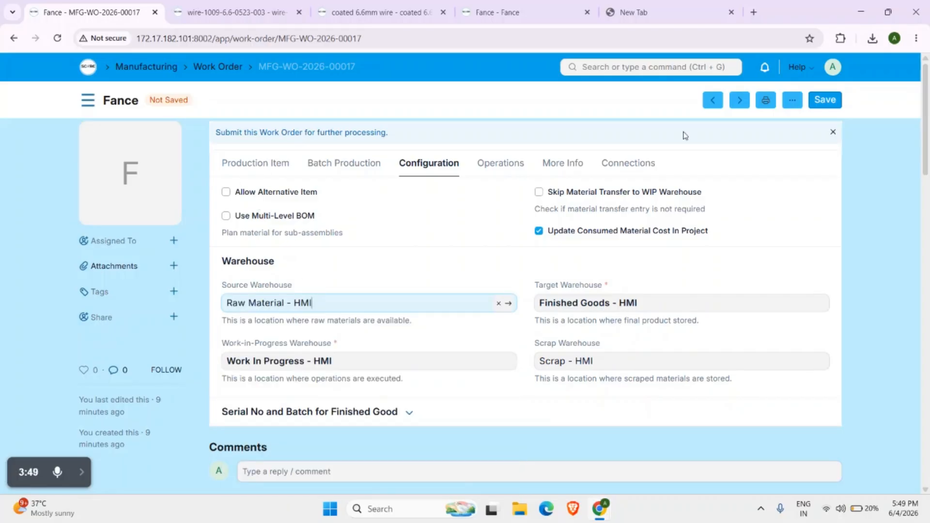
- Save the Fance work order with its warehouse settings and submit it permanently
{"action": "left_click", "coordinate": [825, 99]}
{"action": "left_click", "coordinate": [819, 100]}
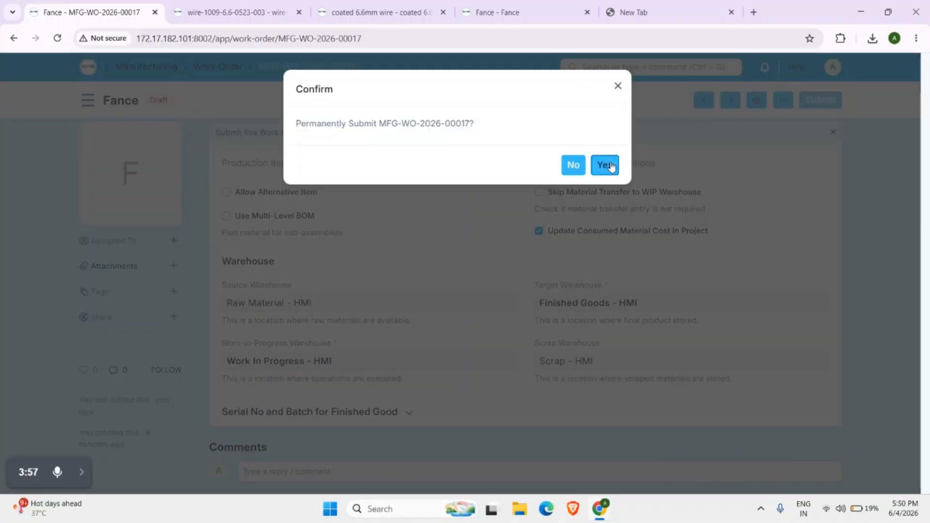
{"action": "left_click", "coordinate": [605, 166]}
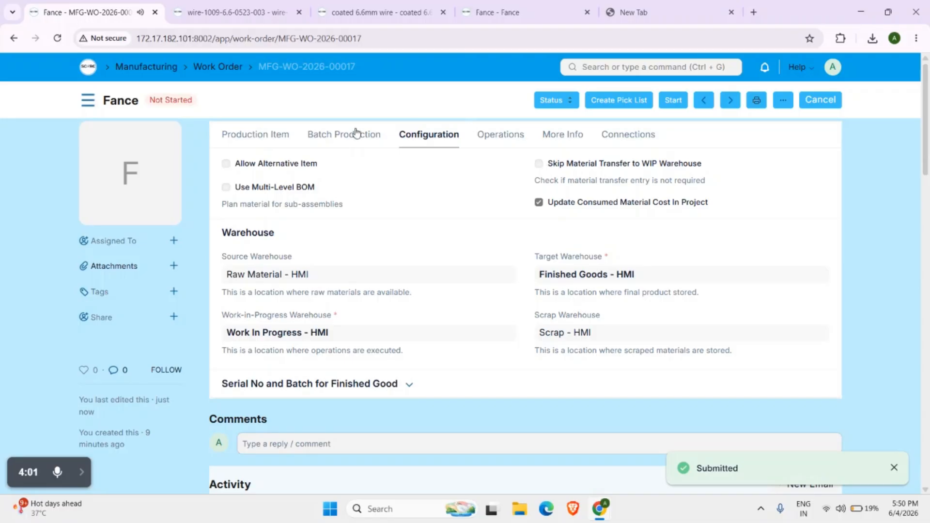
- Start the Fance work order by creating a material transfer for manufacture for a quantity of 150
{"action": "left_click", "coordinate": [272, 134]}
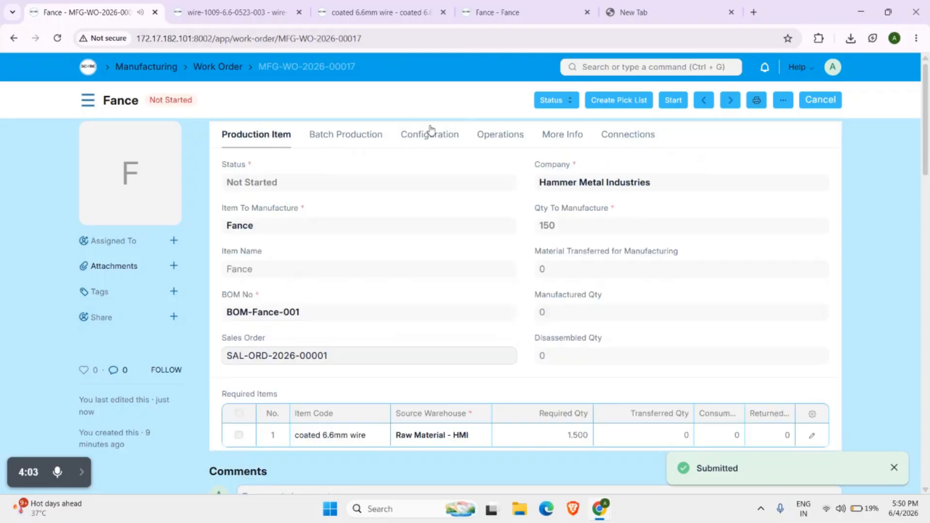
{"action": "left_click", "coordinate": [669, 100]}
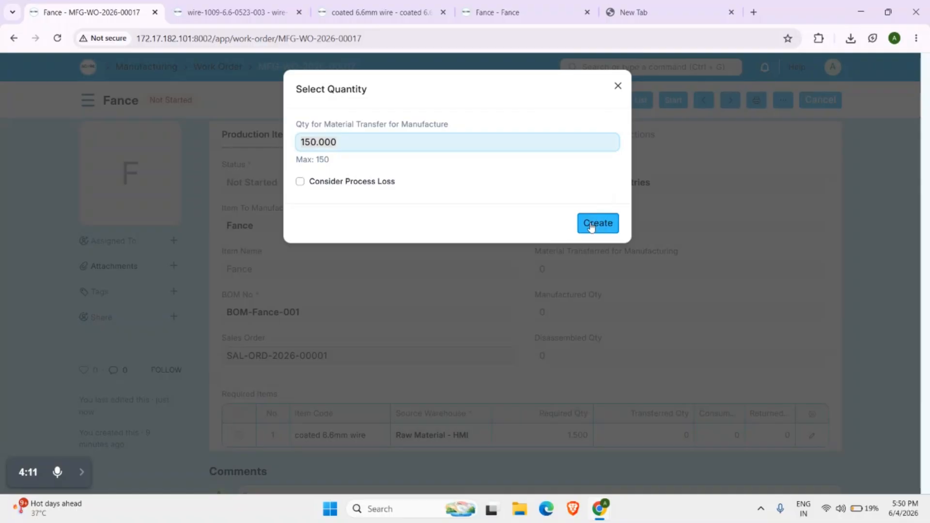
{"action": "left_click", "coordinate": [598, 224]}
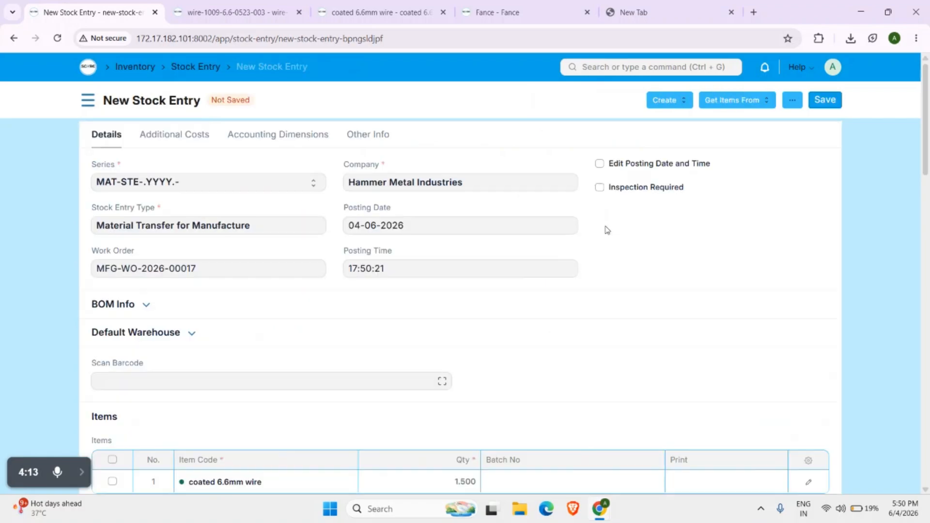
- Review the coated 6.6mm wire line in the material transfer stock entry, then save and permanently submit the entry
{"action": "scroll", "coordinate": [373, 309], "scroll_direction": "down", "scroll_amount": 1}
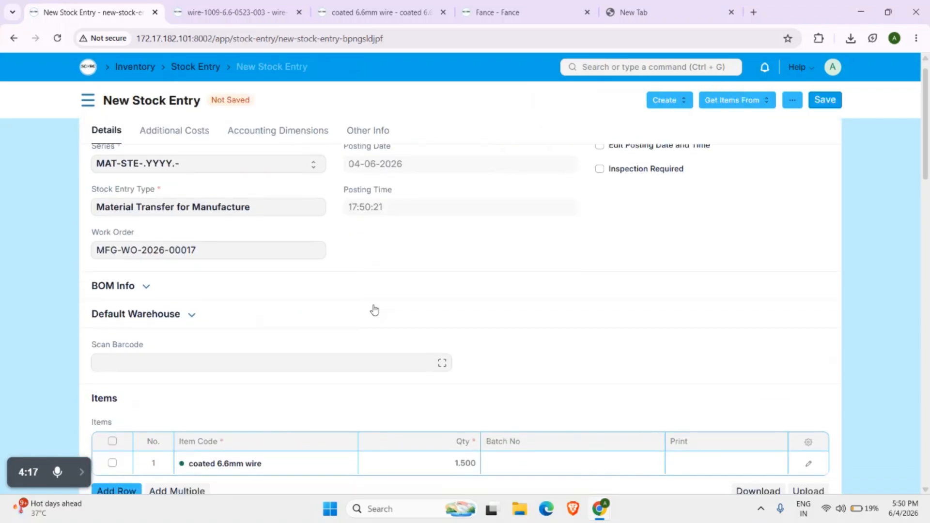
{"action": "scroll", "coordinate": [272, 234], "scroll_direction": "down", "scroll_amount": 1}
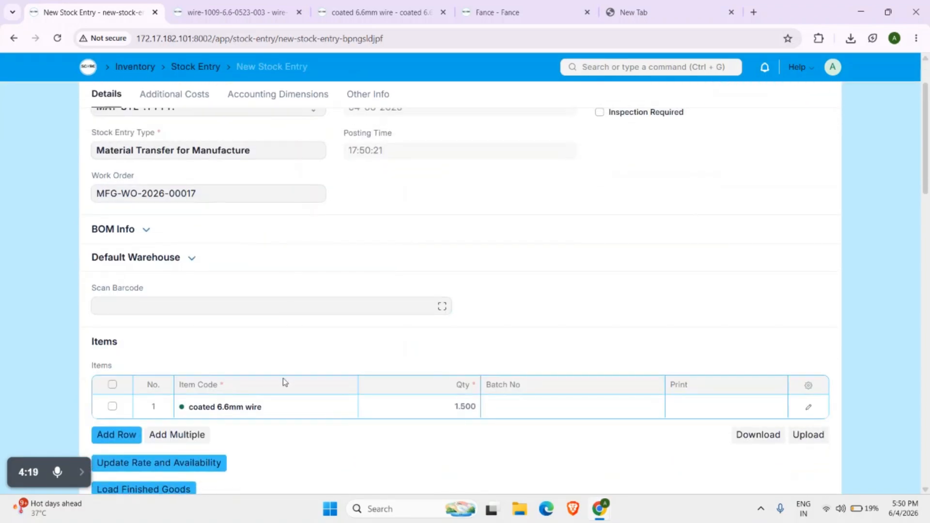
{"action": "scroll", "coordinate": [347, 326], "scroll_direction": "up", "scroll_amount": 2}
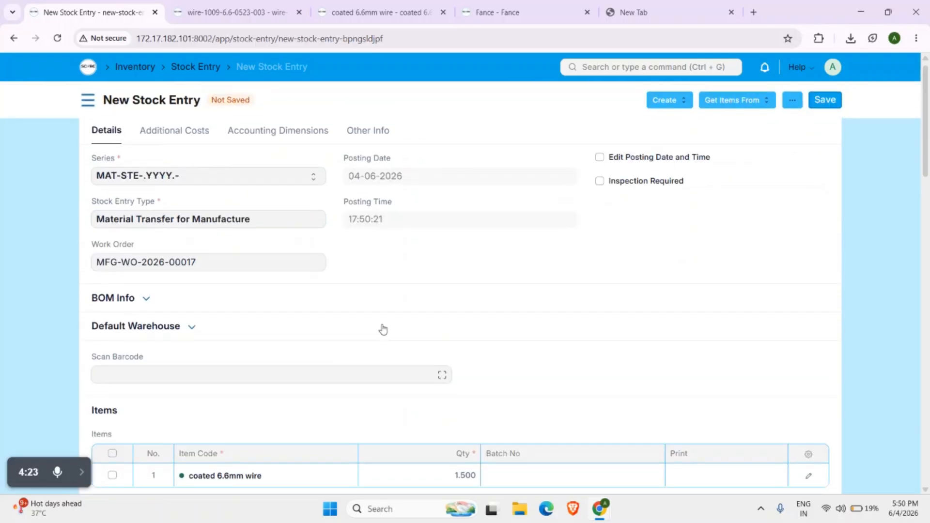
{"action": "scroll", "coordinate": [382, 329], "scroll_direction": "down", "scroll_amount": 2}
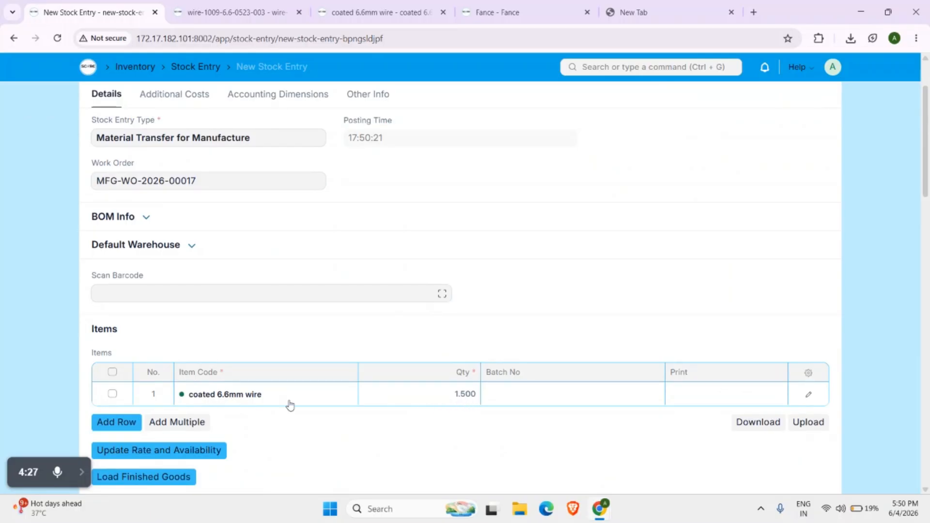
{"action": "scroll", "coordinate": [529, 405], "scroll_direction": "up", "scroll_amount": 2}
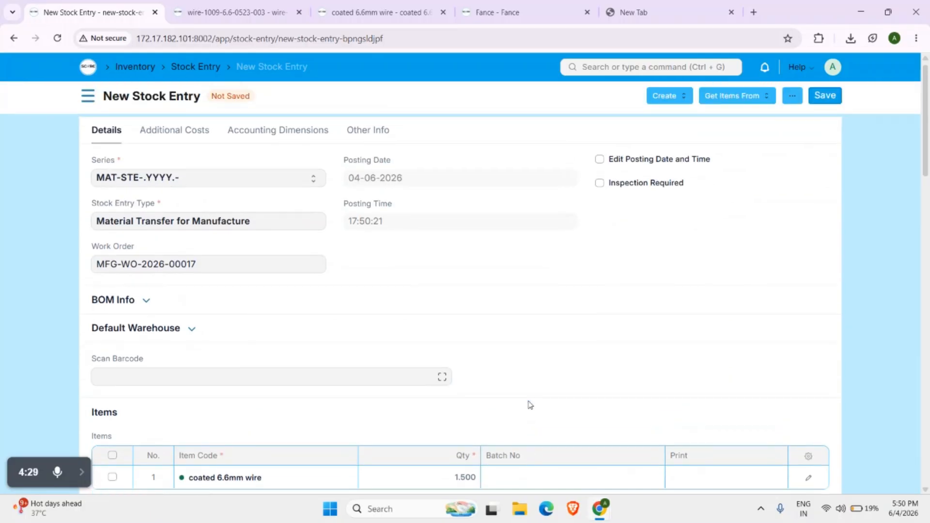
{"action": "left_click", "coordinate": [831, 104]}
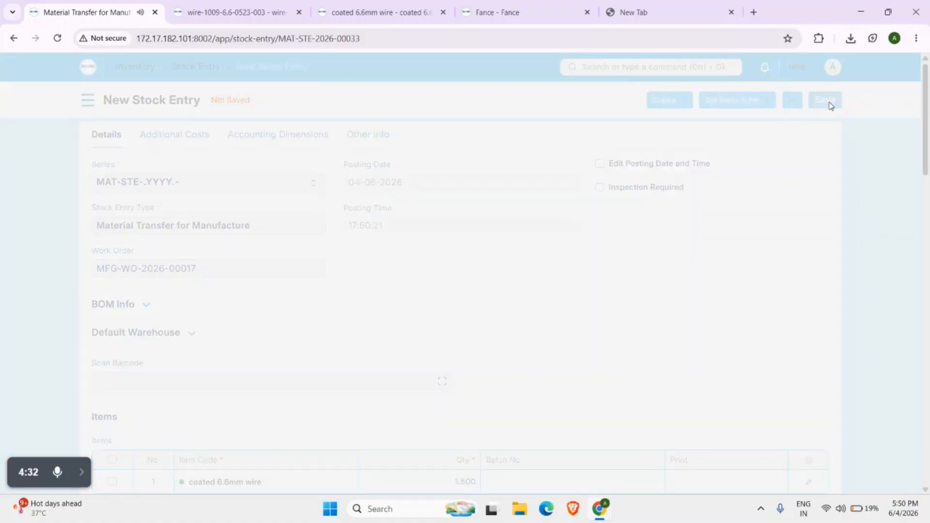
{"action": "left_click", "coordinate": [830, 103]}
{"action": "left_click", "coordinate": [605, 166]}
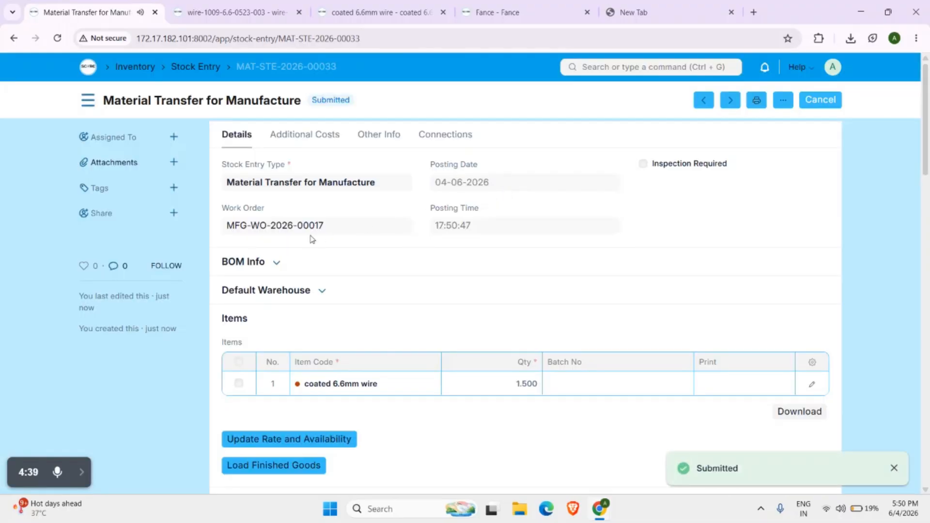
- Return to the linked Fance work order and finish it by creating a manufacture stock entry for a quantity of 150
{"action": "left_click", "coordinate": [300, 225]}
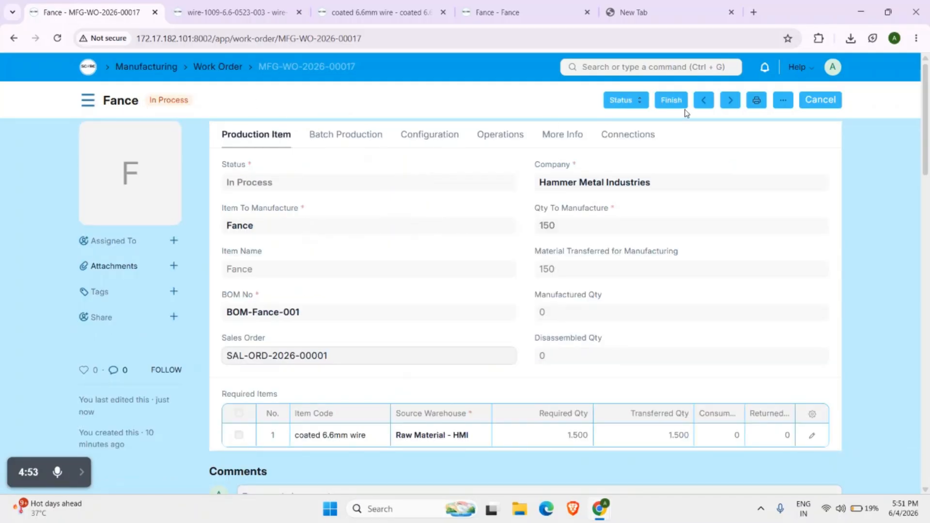
{"action": "left_click", "coordinate": [671, 101]}
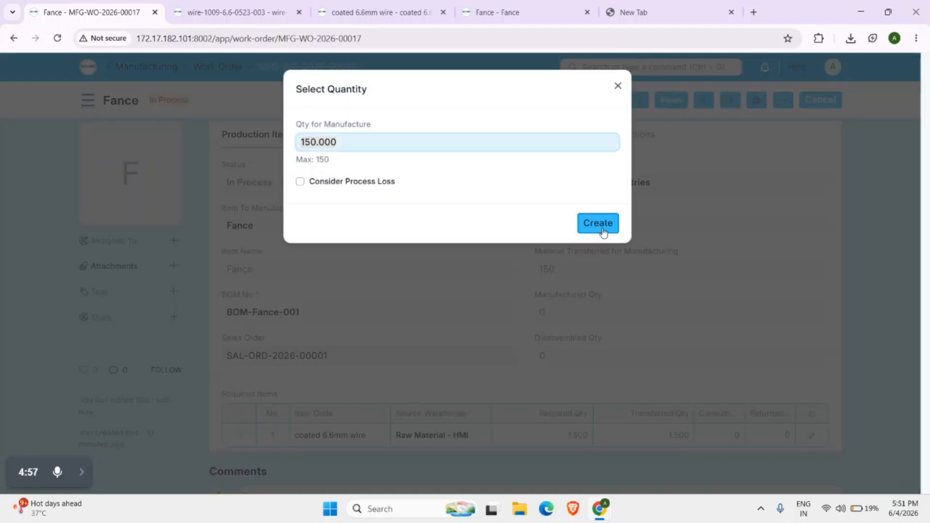
{"action": "left_click", "coordinate": [598, 224]}
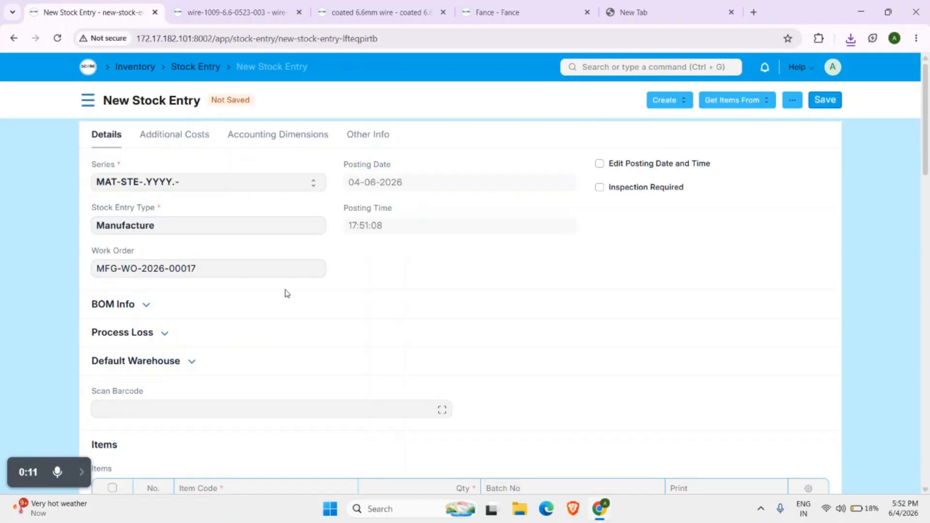
- Add a Fance row with quantity 150 to the items of the manufacture stock entry
{"action": "scroll", "coordinate": [287, 293], "scroll_direction": "down", "scroll_amount": 4}
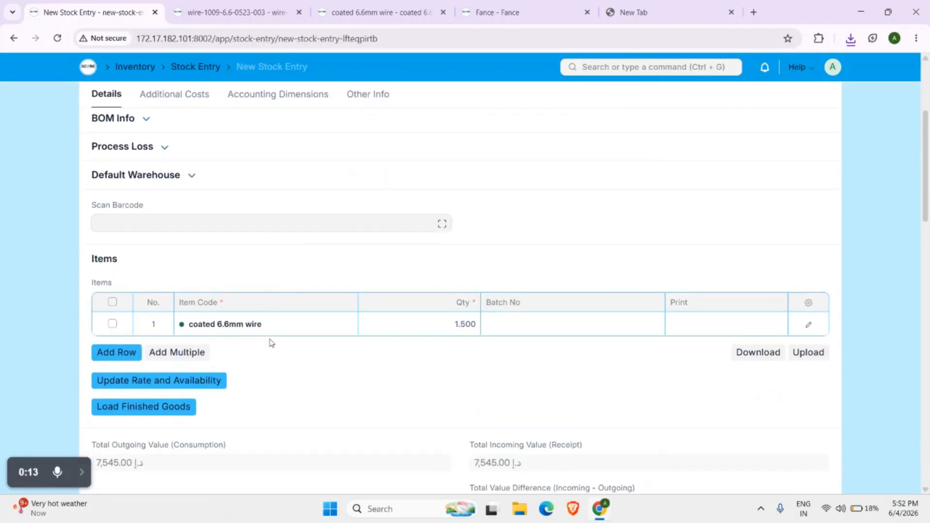
{"action": "left_click", "coordinate": [124, 354]}
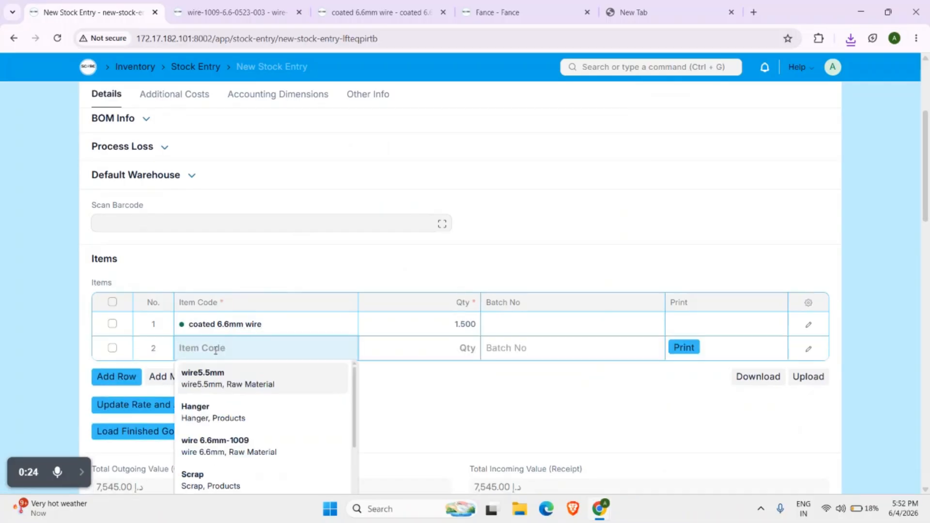
{"action": "type", "text": "f"}
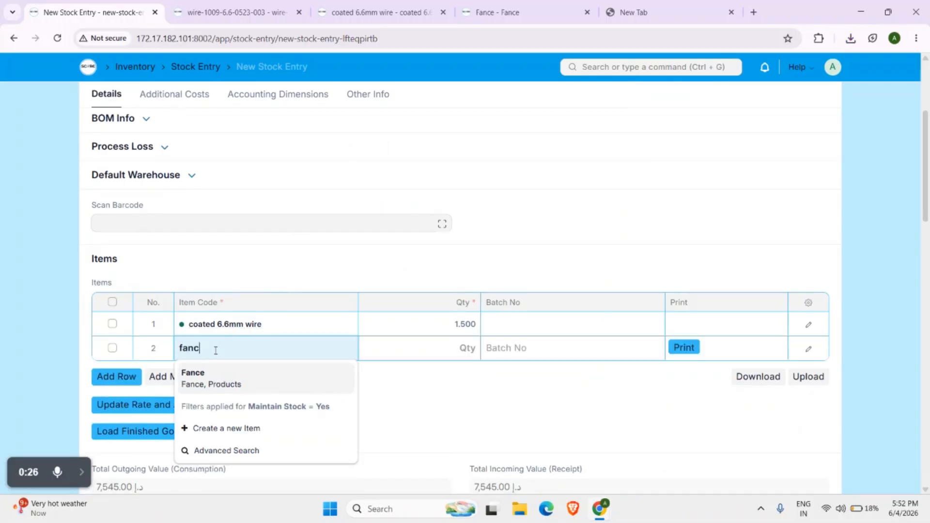
{"action": "type", "text": "anc"}
{"action": "left_click", "coordinate": [214, 382]}
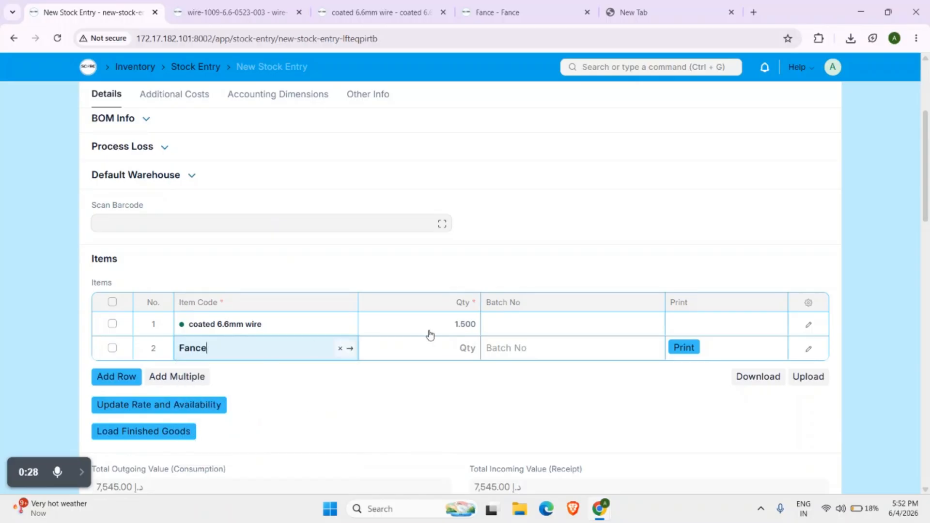
{"action": "left_click", "coordinate": [433, 347]}
{"action": "type", "text": "1"}
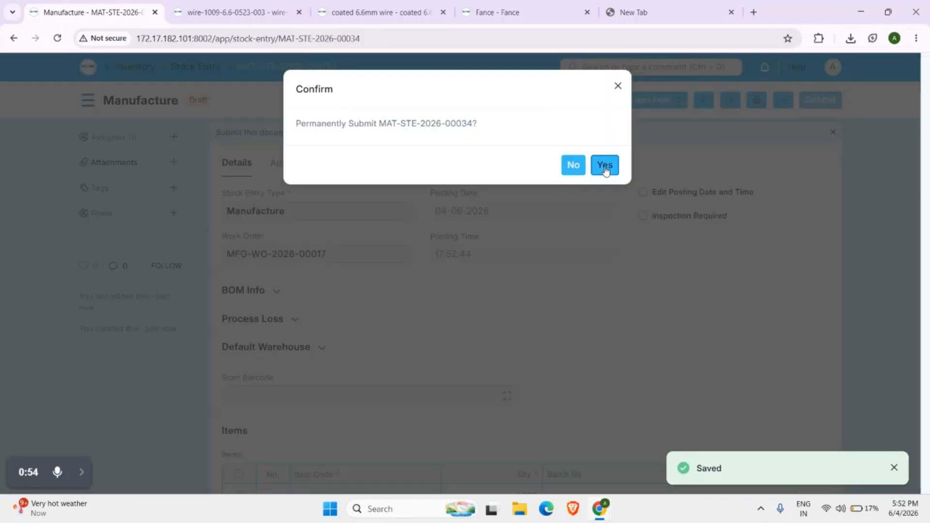
- Submit the manufacture stock entry permanently and reopen its linked Fance work order
{"action": "left_click", "coordinate": [604, 166]}
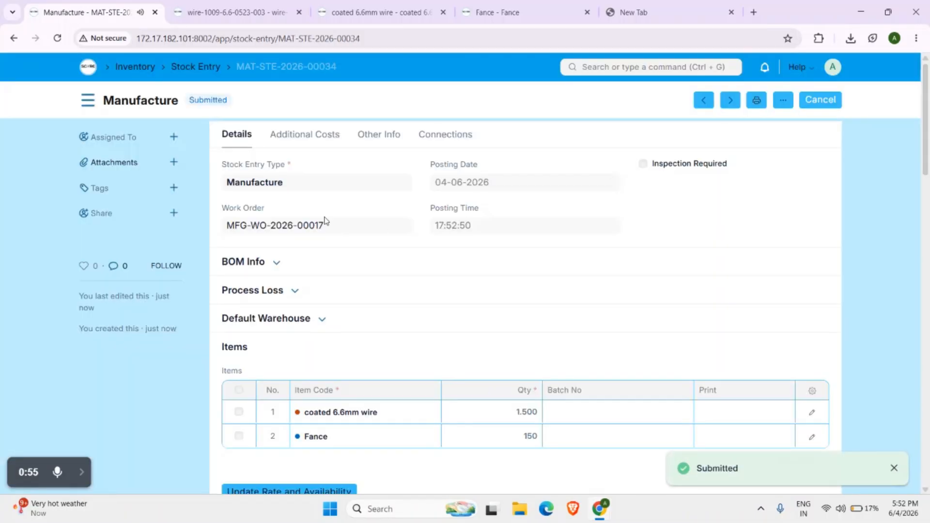
{"action": "left_click", "coordinate": [312, 226]}
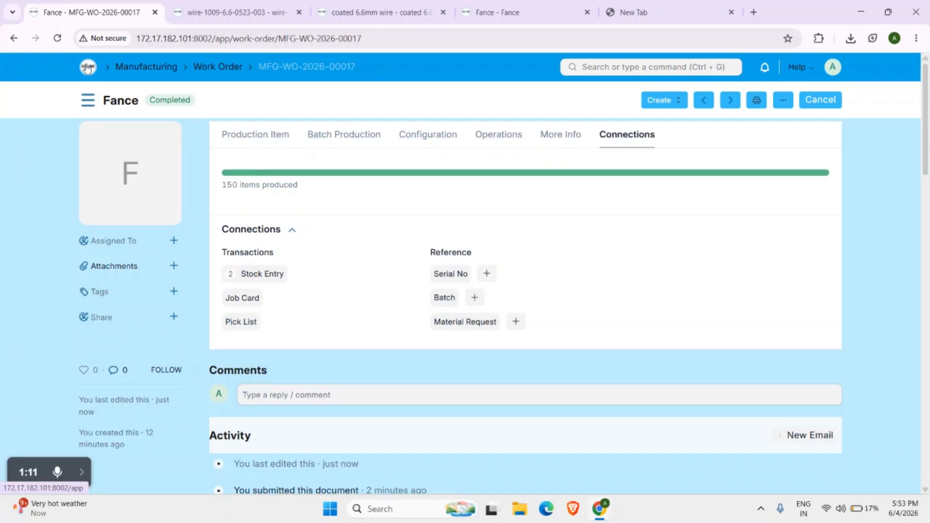
- Open the Production Plan Summary of the 04-06-2026 production plan made from the sales order and examine its produced and pending quantities
{"action": "left_click", "coordinate": [88, 67]}
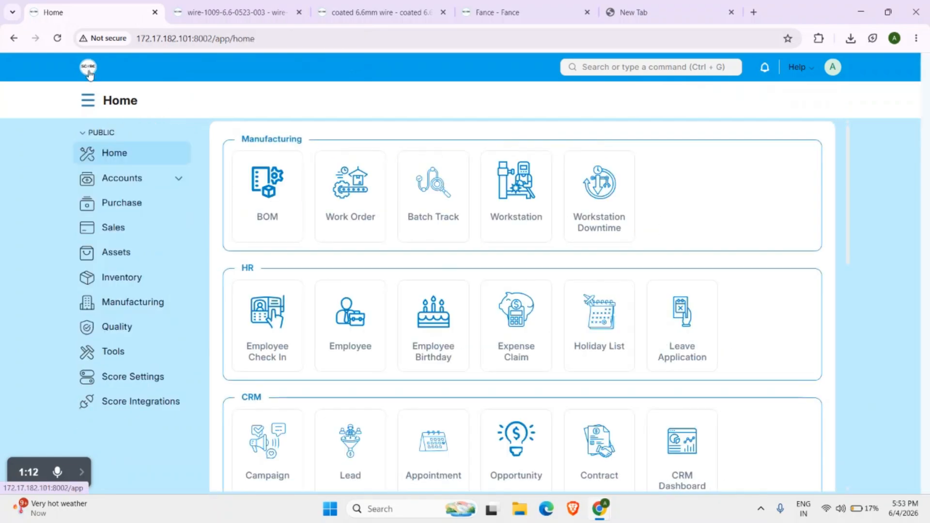
{"action": "left_click", "coordinate": [163, 302]}
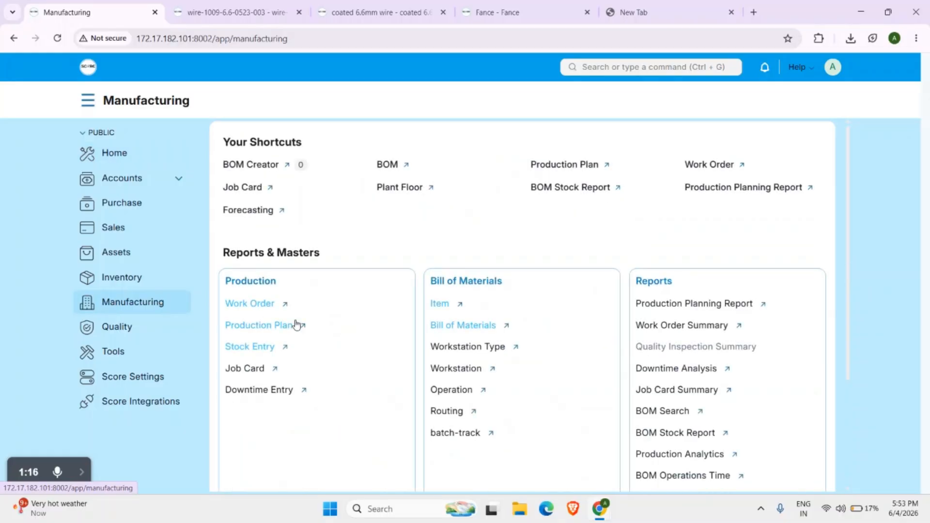
{"action": "left_click", "coordinate": [271, 326]}
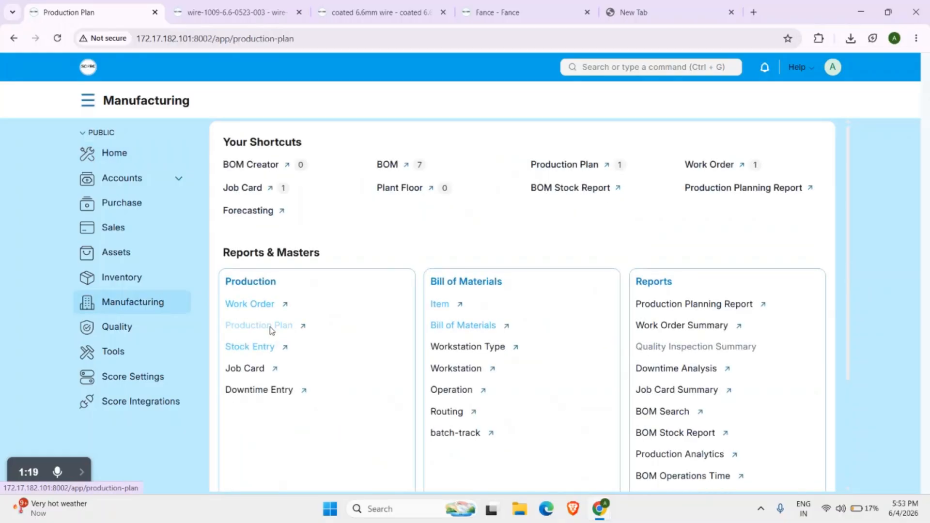
{"action": "left_click", "coordinate": [286, 220]}
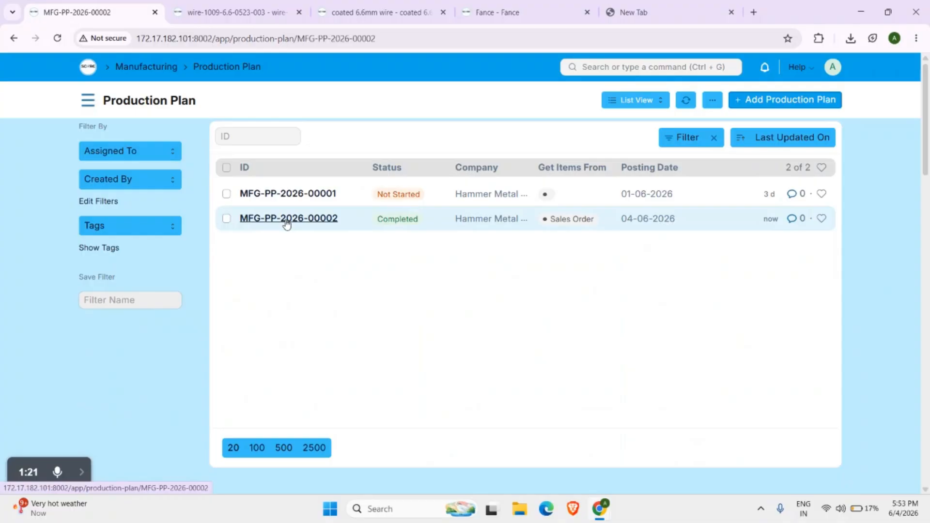
{"action": "left_click", "coordinate": [676, 103]}
{"action": "left_click", "coordinate": [678, 122]}
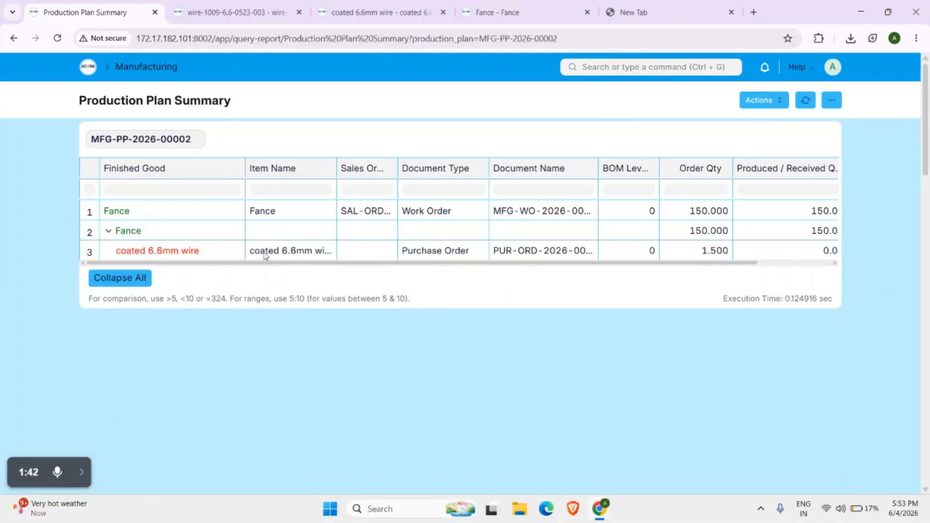
{"action": "scroll", "coordinate": [519, 266], "scroll_direction": "right", "scroll_amount": 3}
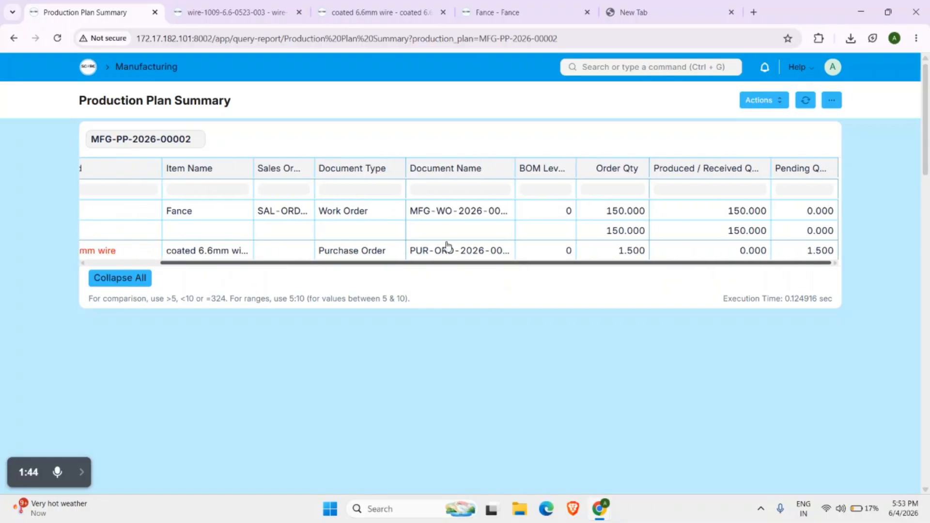
- Leave the production plan summary and open the Happy industries sales order from the Sales workspace
{"action": "scroll", "coordinate": [408, 236], "scroll_direction": "left", "scroll_amount": 2}
{"action": "scroll", "coordinate": [408, 237], "scroll_direction": "left", "scroll_amount": 1}
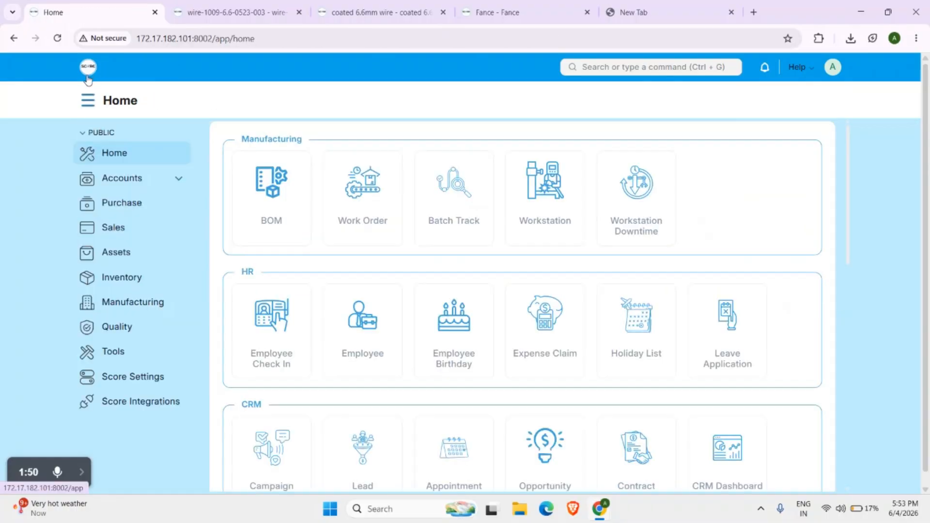
{"action": "scroll", "coordinate": [120, 226], "scroll_direction": "down", "scroll_amount": 2}
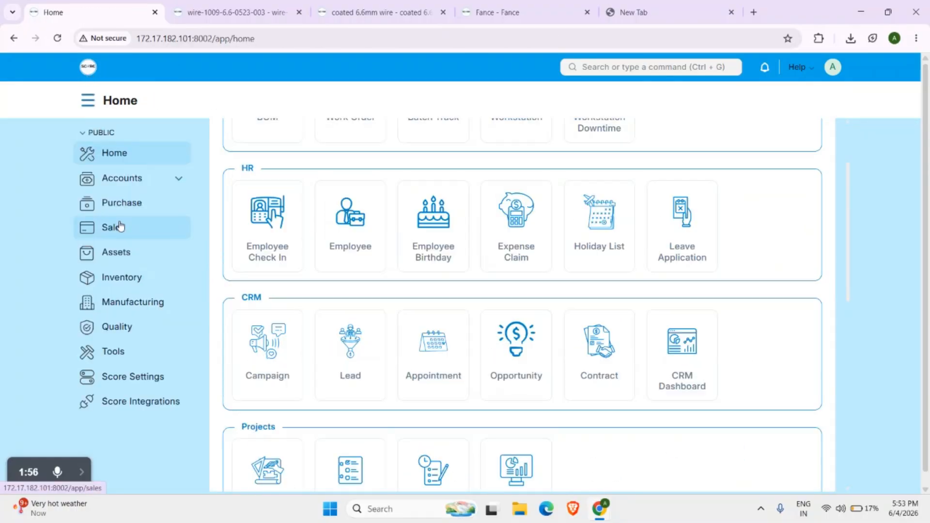
{"action": "left_click", "coordinate": [120, 226]}
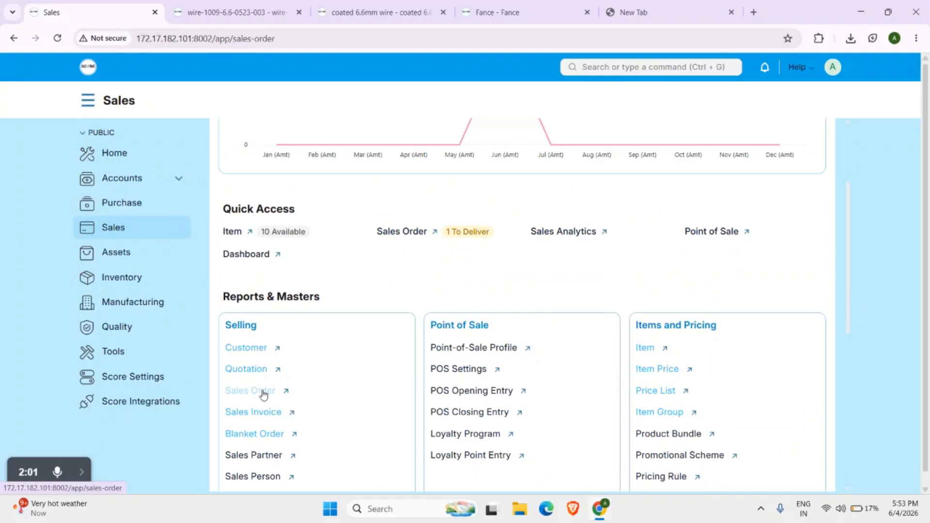
{"action": "left_click", "coordinate": [263, 395]}
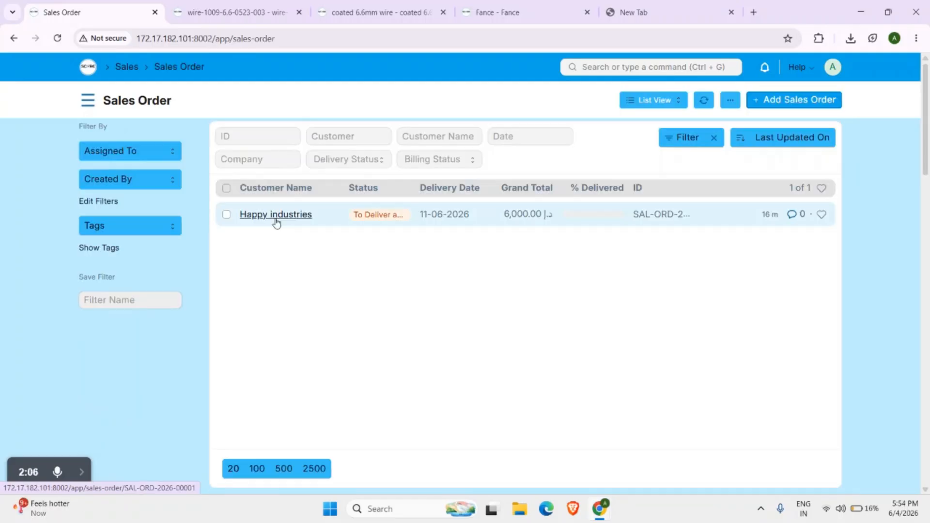
{"action": "left_click", "coordinate": [276, 221]}
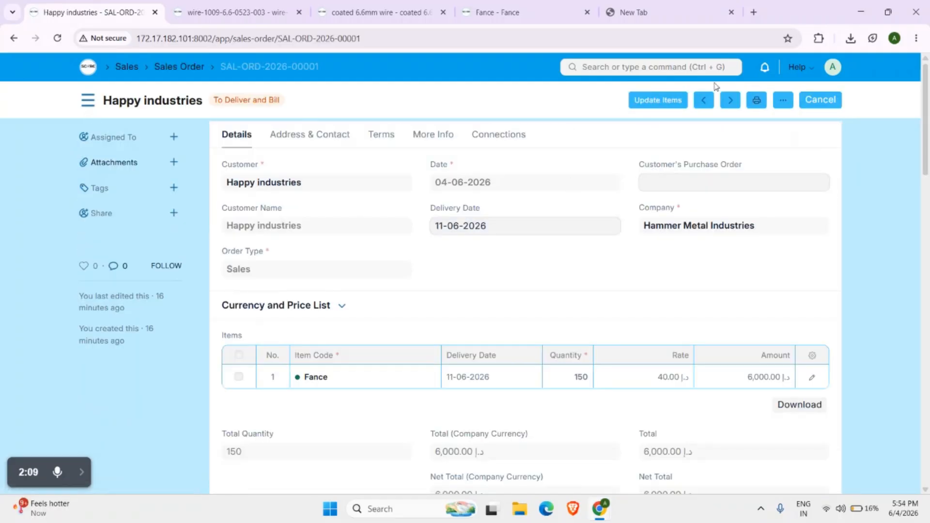
- Create a delivery note for 150 Fance from the sales order, then save and permanently submit it
{"action": "left_click", "coordinate": [672, 101]}
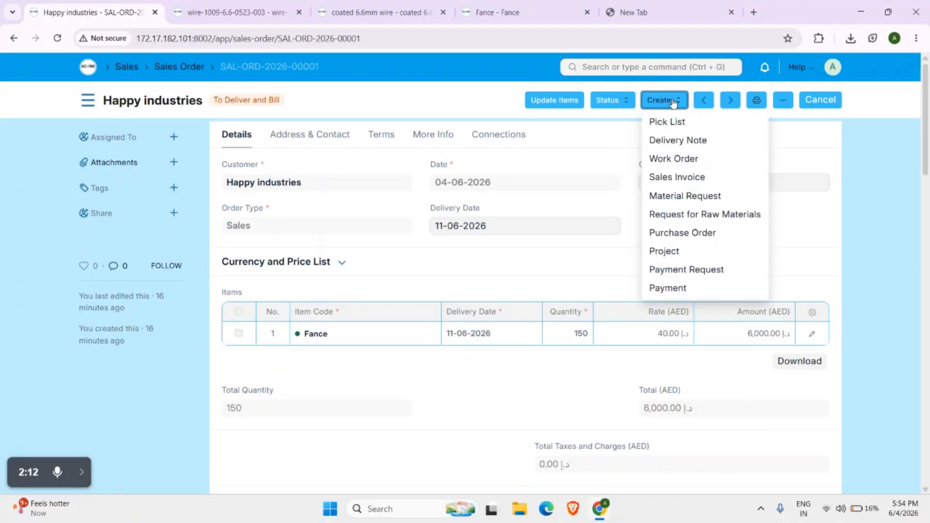
{"action": "left_click", "coordinate": [676, 140]}
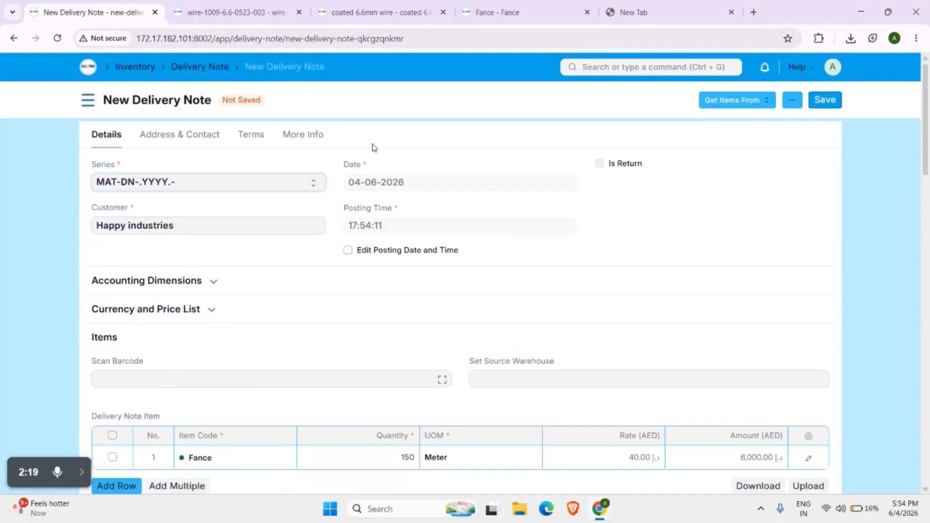
{"action": "left_click", "coordinate": [829, 104]}
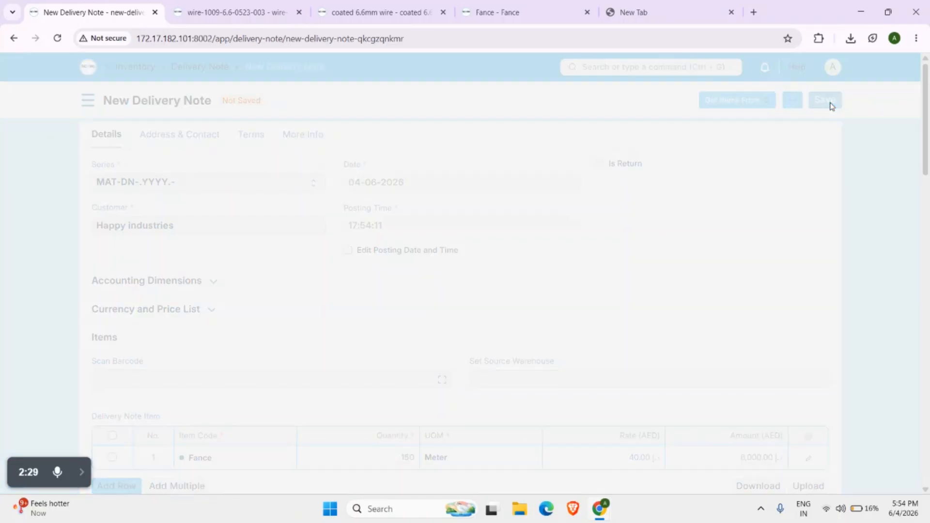
{"action": "left_click", "coordinate": [820, 101]}
{"action": "left_click", "coordinate": [606, 165]}
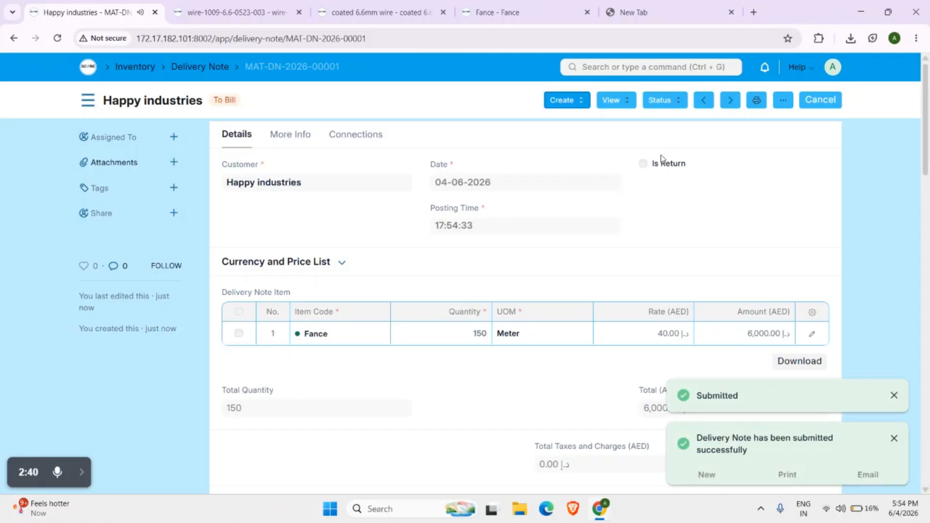
- Create a sales invoice for Happy industries from the delivery note, save it and try to submit it permanently
{"action": "left_click", "coordinate": [580, 100]}
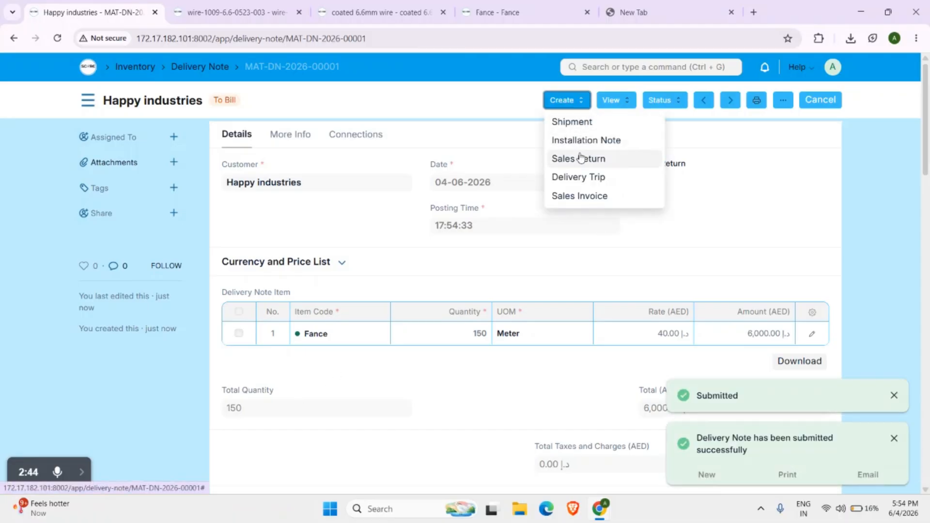
{"action": "left_click", "coordinate": [577, 196]}
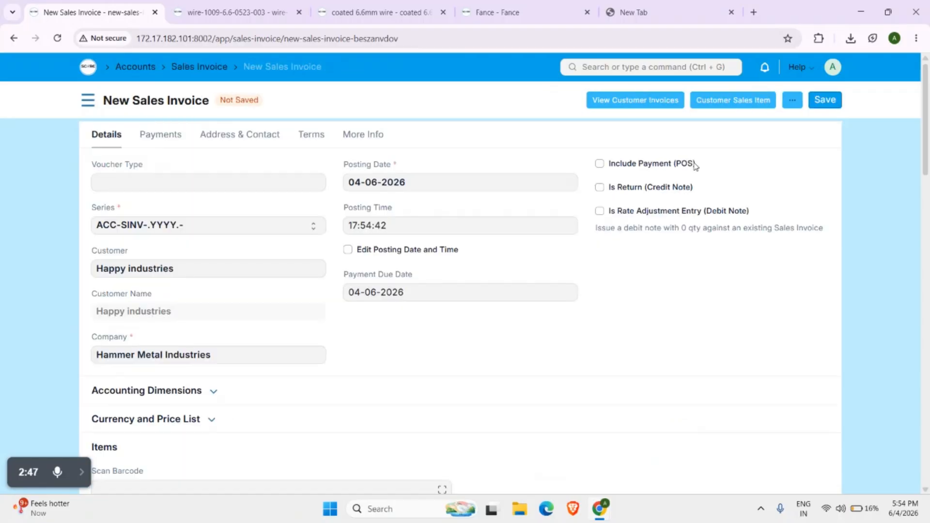
{"action": "left_click", "coordinate": [821, 102]}
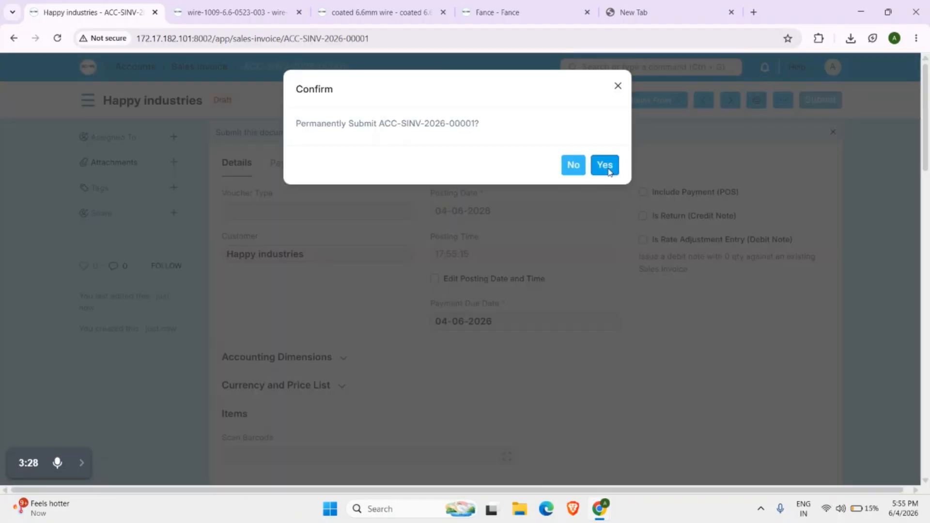
{"action": "left_click", "coordinate": [606, 167]}
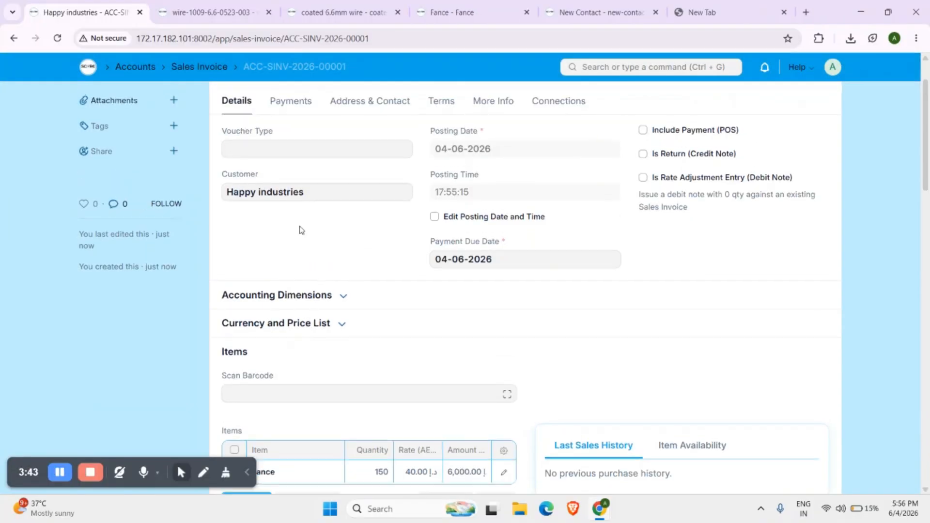
- Check the details and items of the draft Happy industries sales invoice, and return to the home page
{"action": "scroll", "coordinate": [300, 227], "scroll_direction": "down", "scroll_amount": 2}
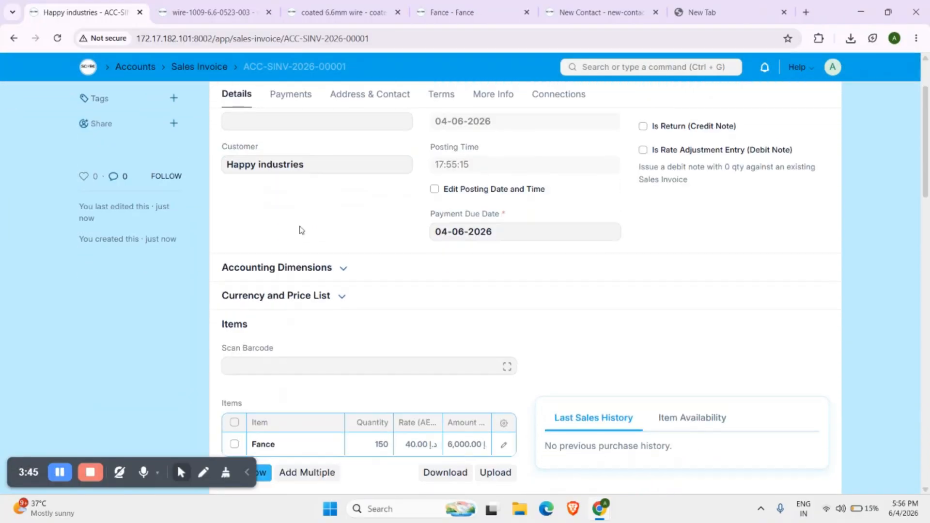
{"action": "scroll", "coordinate": [299, 234], "scroll_direction": "up", "scroll_amount": 2}
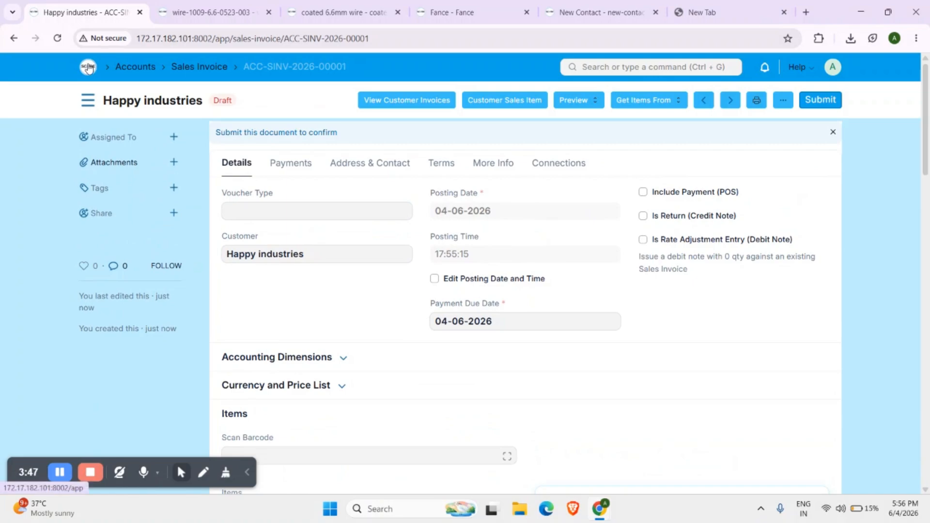
{"action": "left_click", "coordinate": [88, 67]}
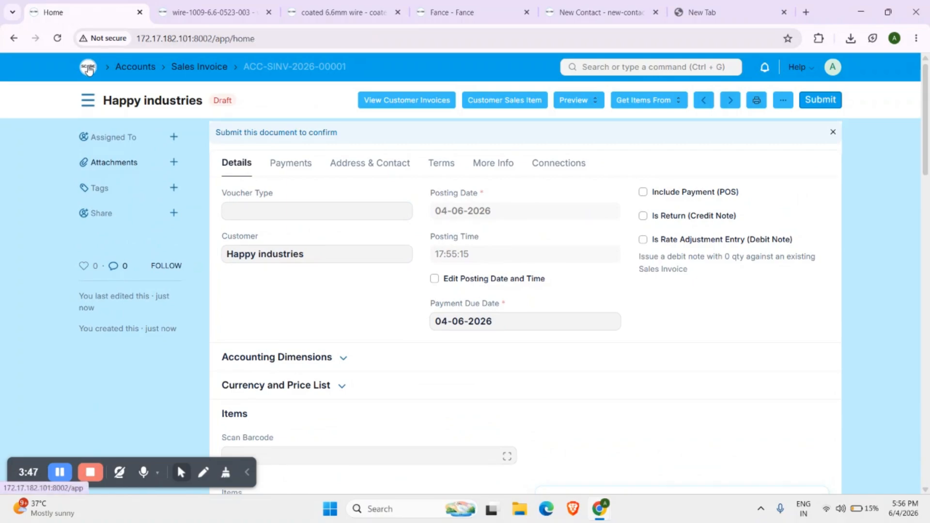